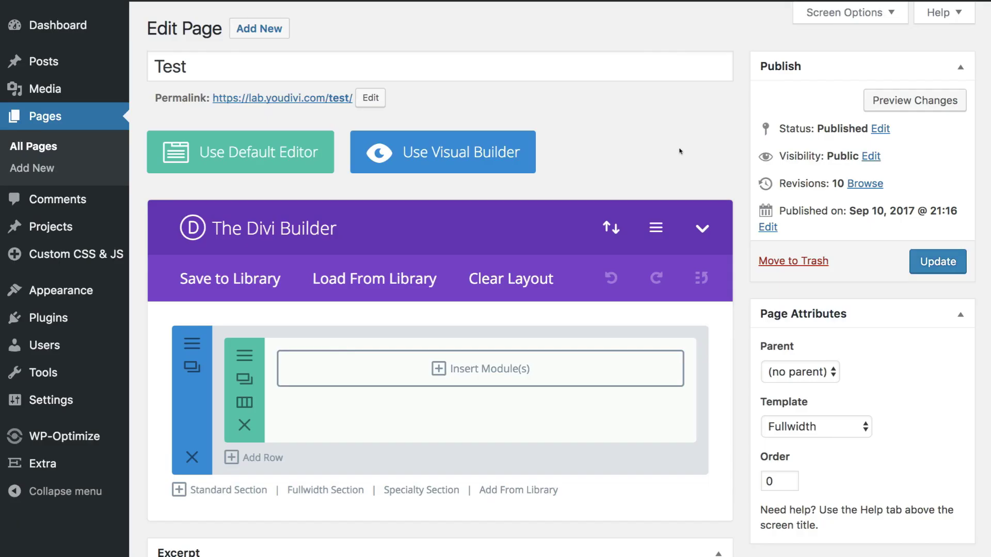
- Add a Code module containing <a href="#" class="happy"></a> to the empty row
left_click(477, 360)
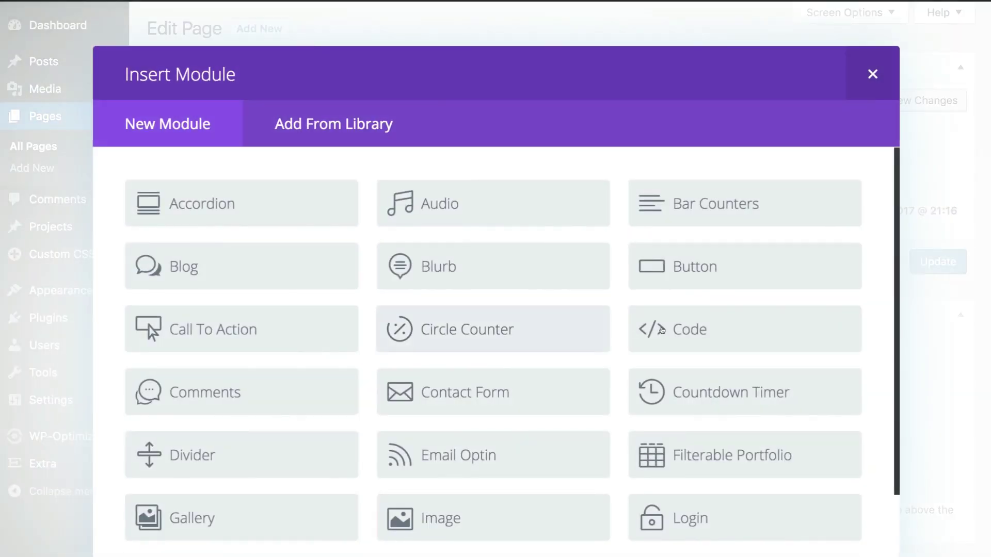
left_click(705, 324)
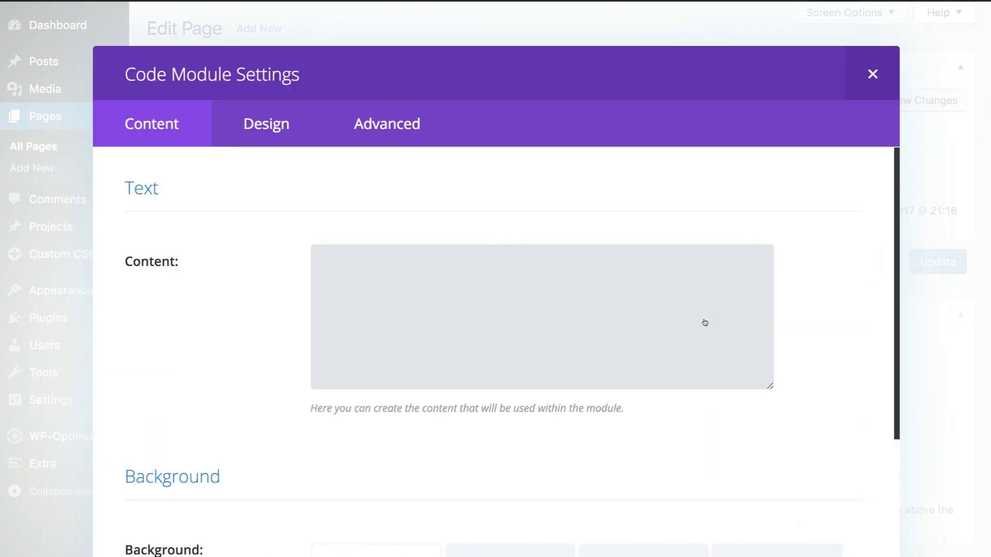
left_click(425, 277)
type("<")
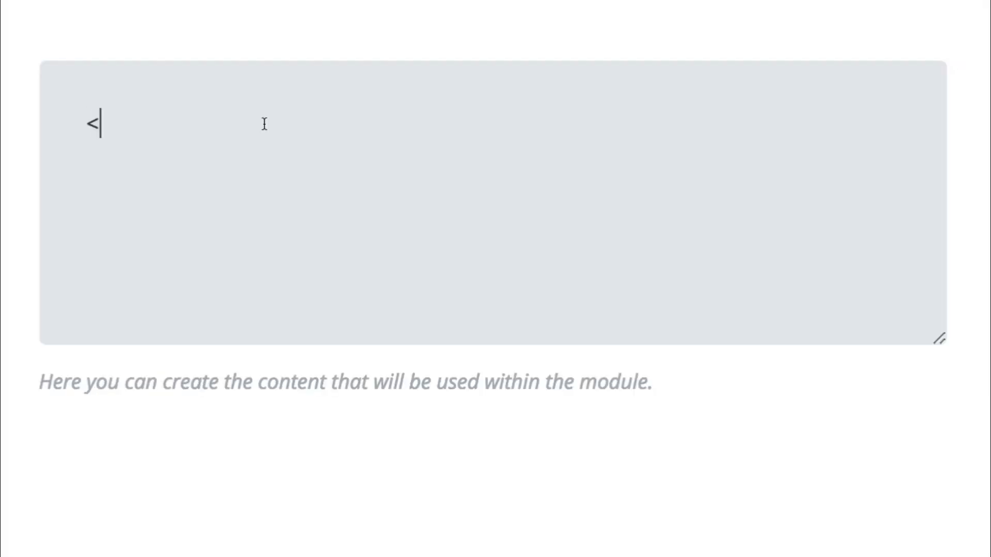
type("a hre")
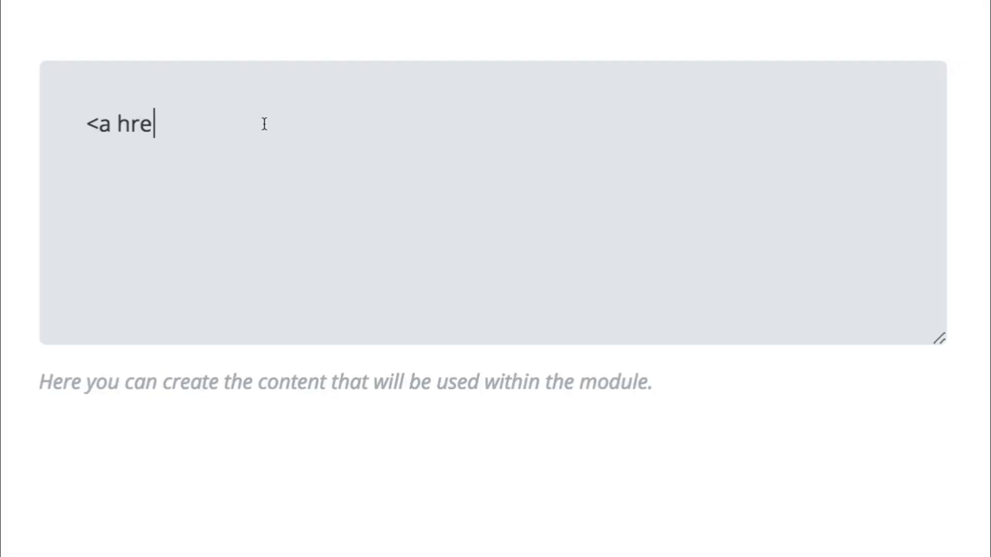
type("f=\"")
type("#")
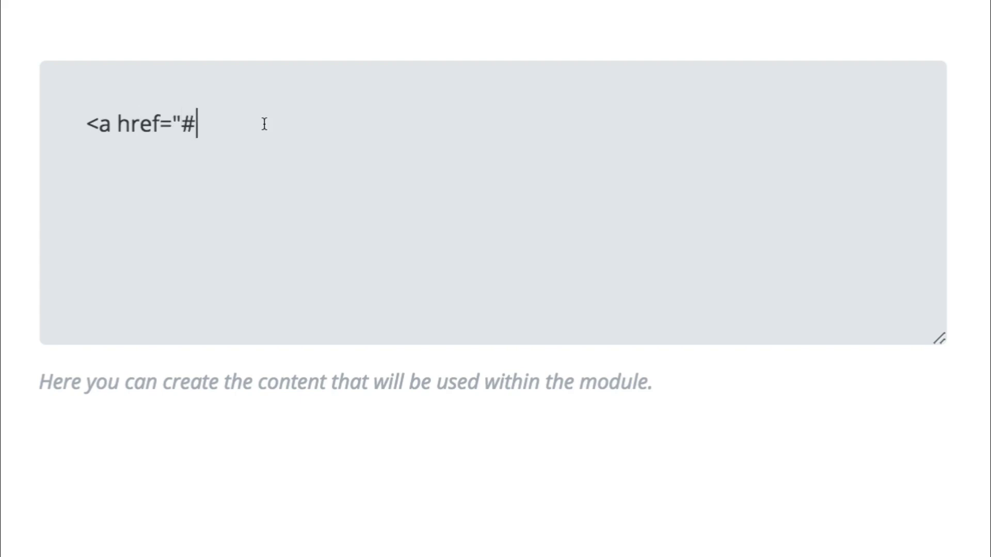
type("\"")
type("s=\"")
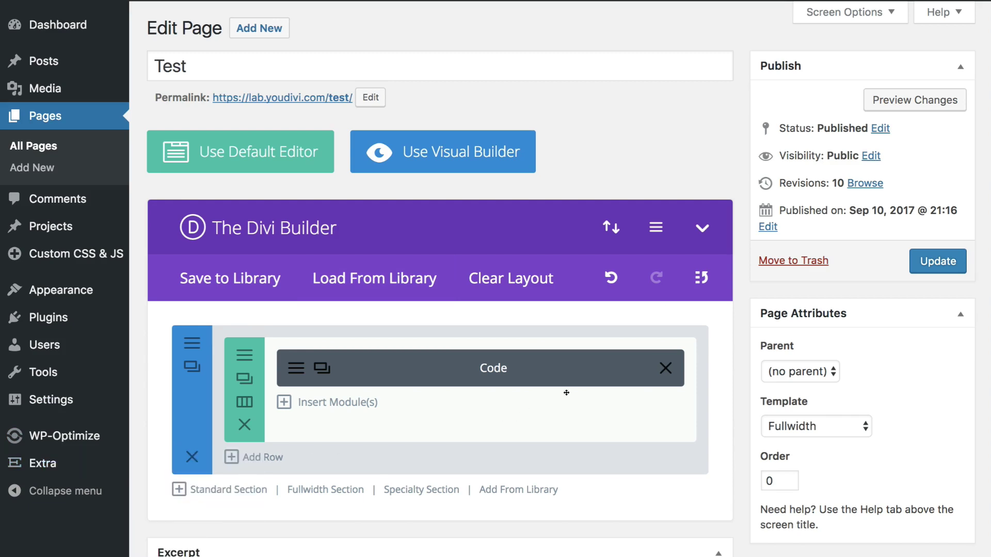
- Start an a.happy rule in the page Custom CSS with display block and 128px height and width
left_click(656, 226)
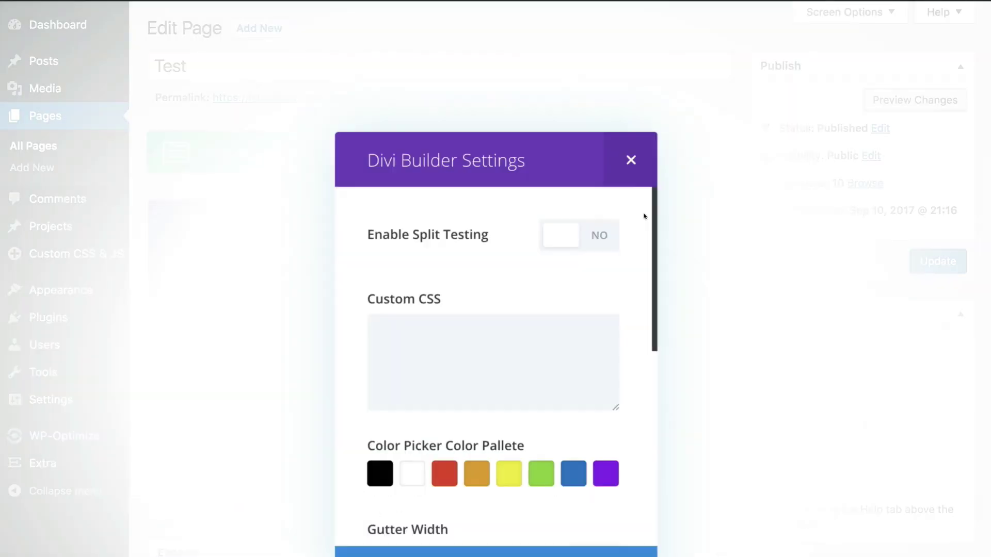
left_click(450, 330)
type("a.")
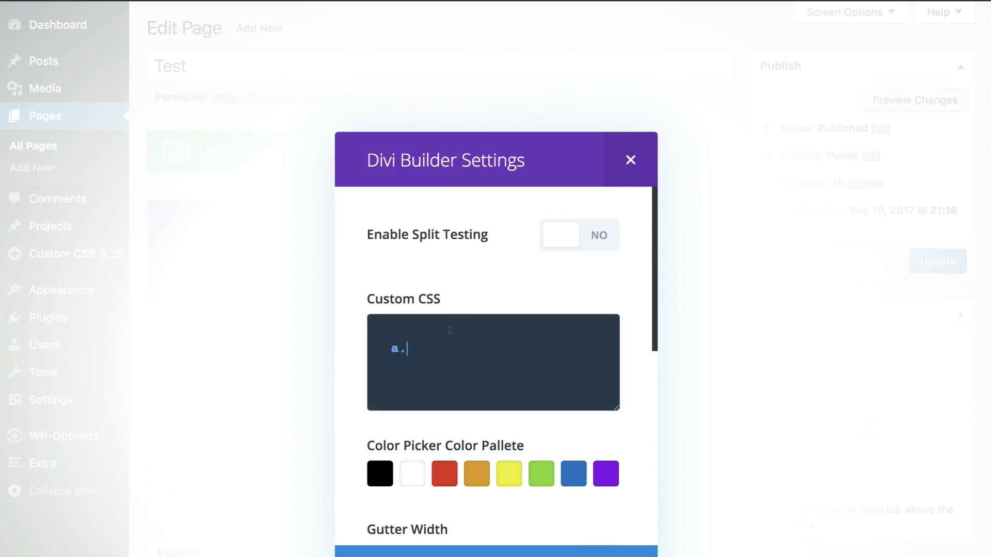
type("happy")
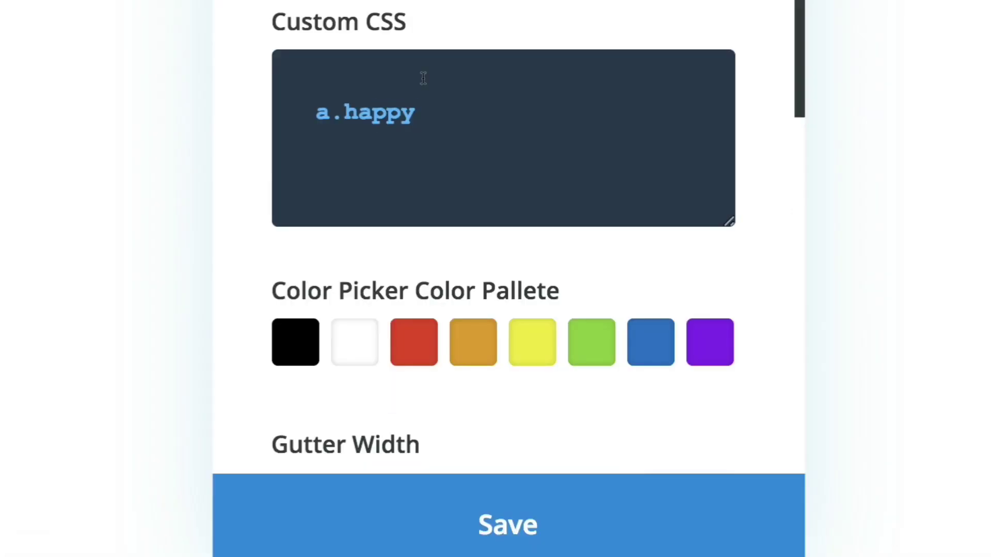
type(" {")
key("Return")
type("display")
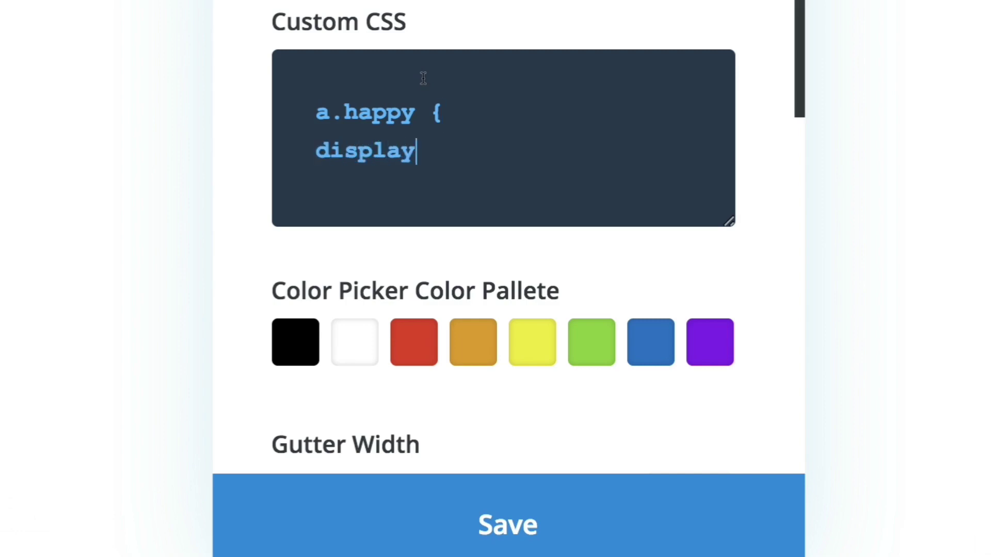
type(": block;")
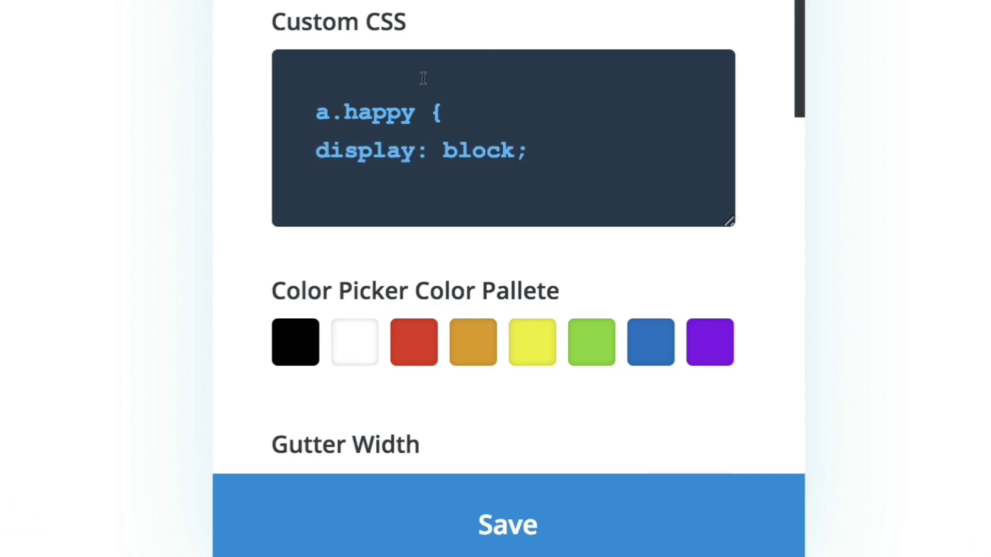
key("Return")
type("heig")
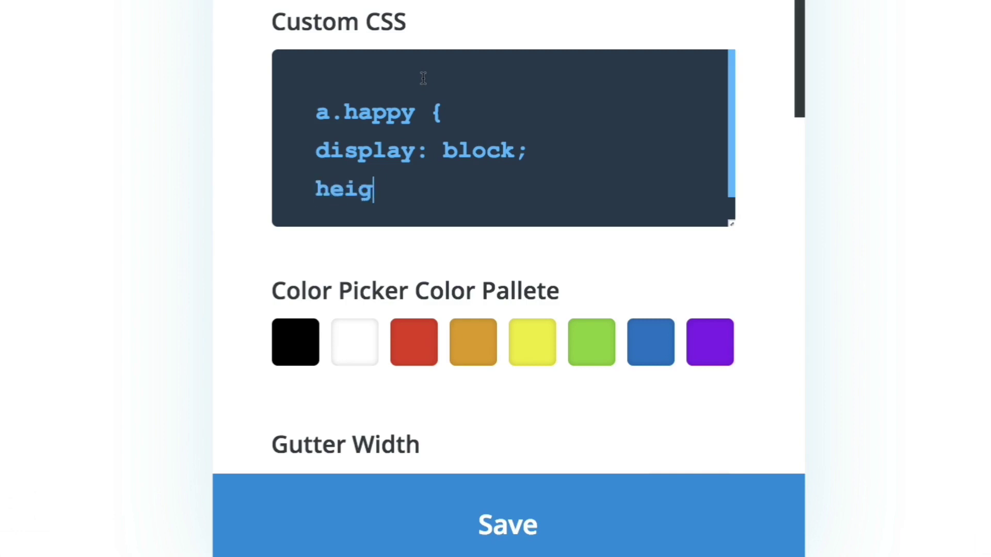
type("ht: 128")
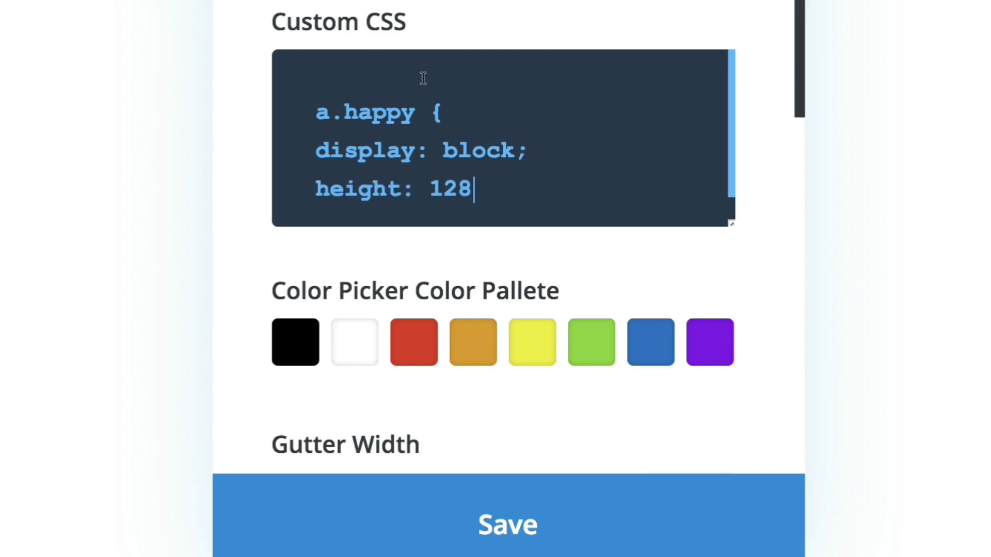
type("px;")
key("Return")
type("wi")
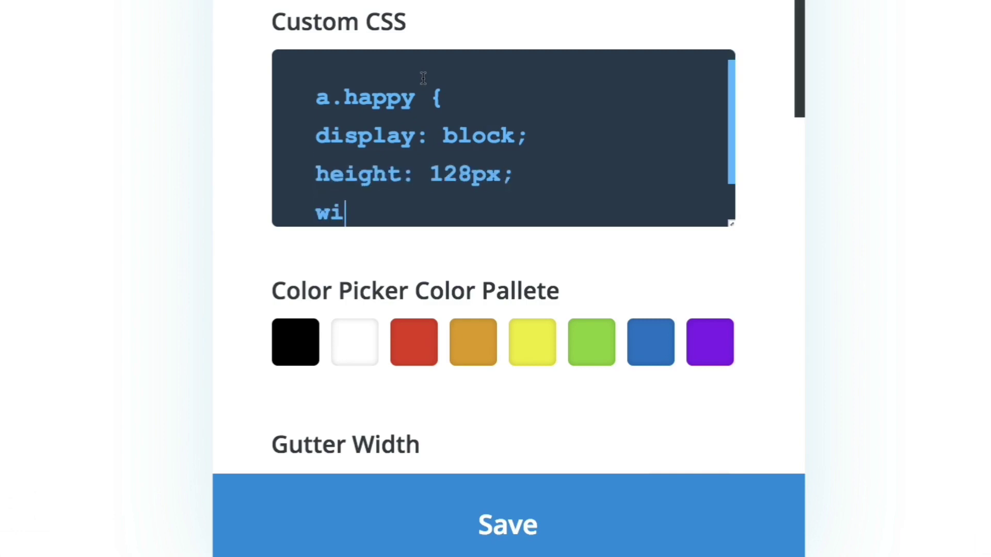
type("dth: 128")
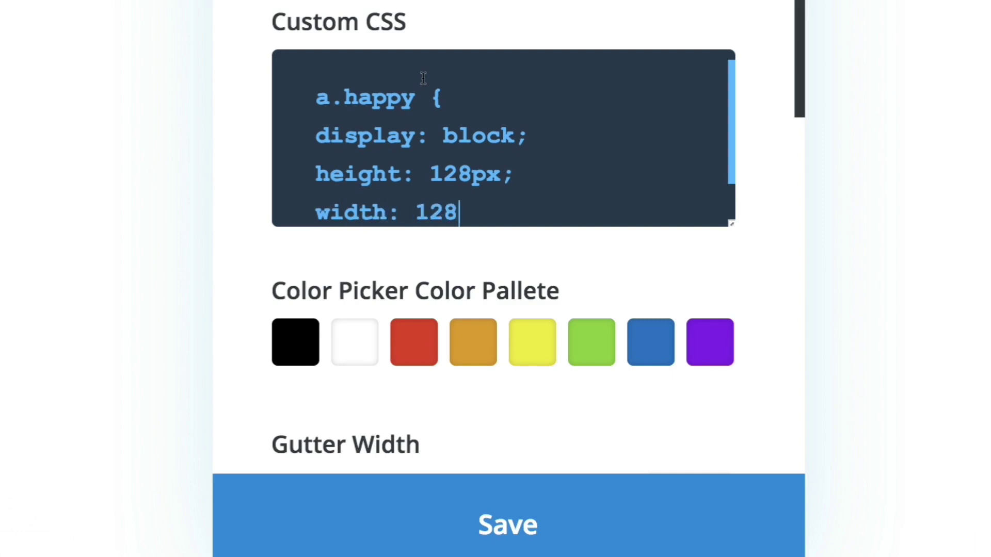
type("px;")
- Add an empty background url(), margin 0 auto, no-repeat and a .3s all transition to the rule
key("Return")
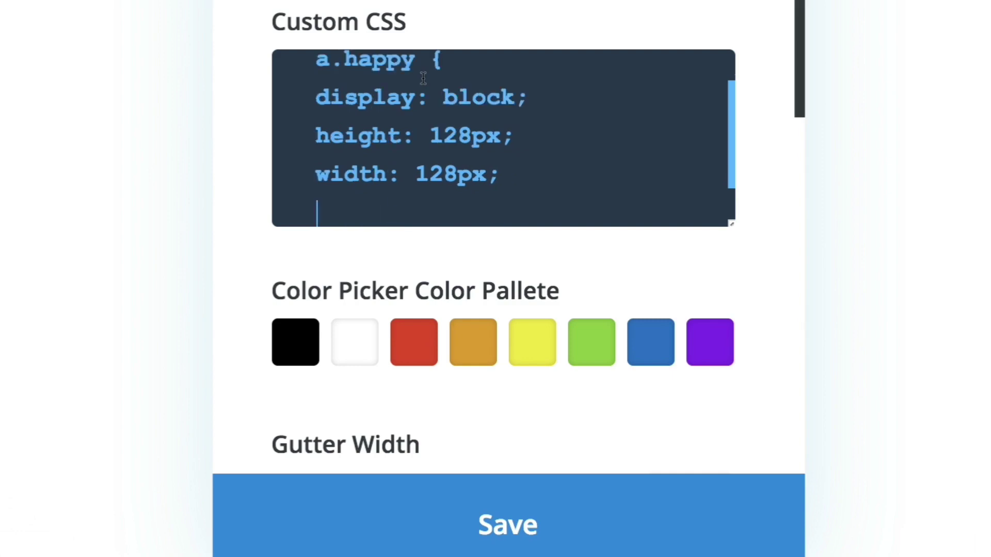
type("backgroun")
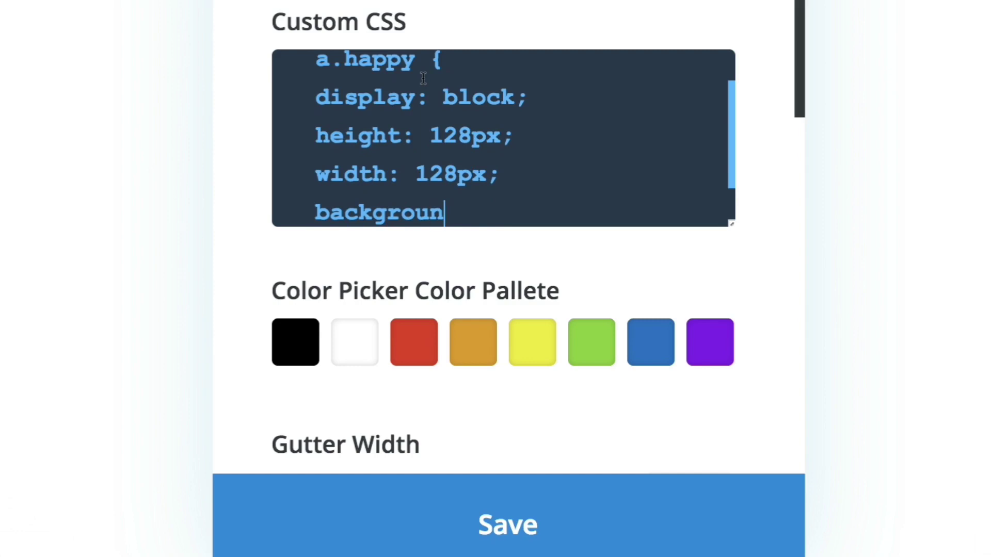
type("d: ")
type("url")
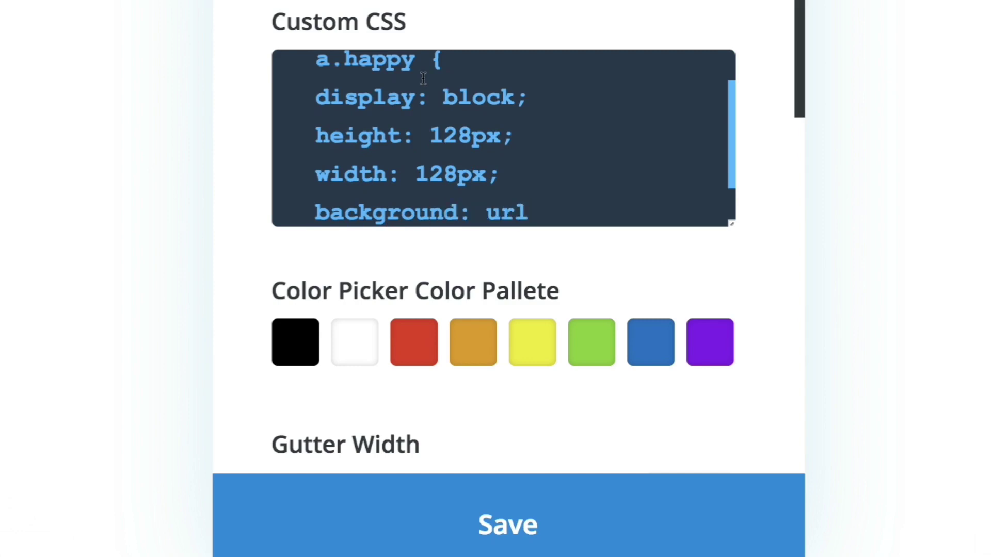
type("()")
type(";")
key("Return")
type("marg")
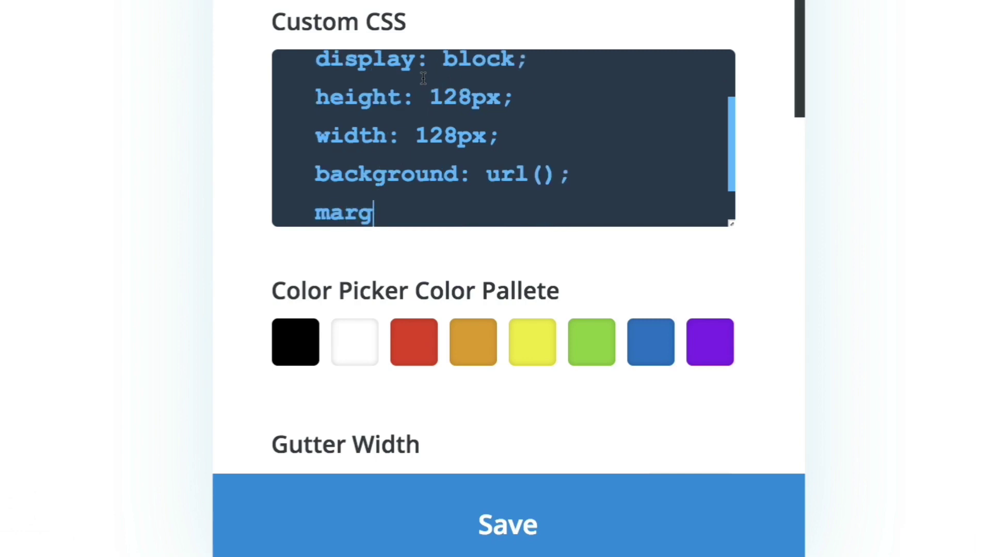
type("in: 0")
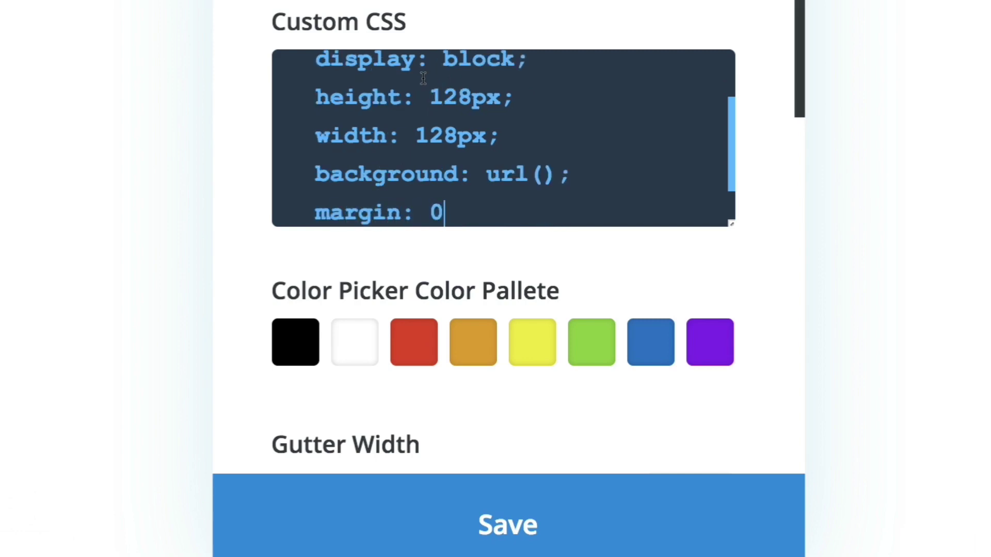
type(" auto;")
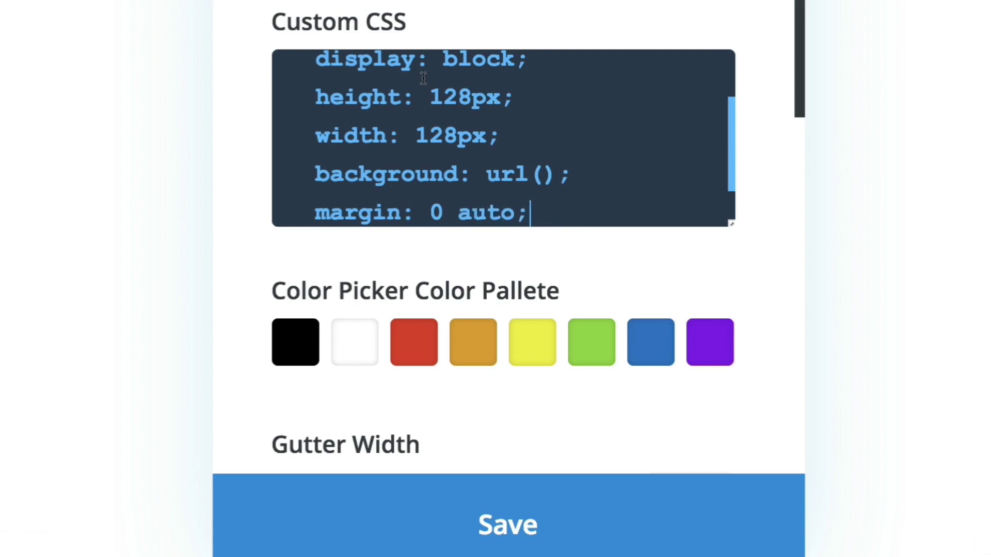
key("Return")
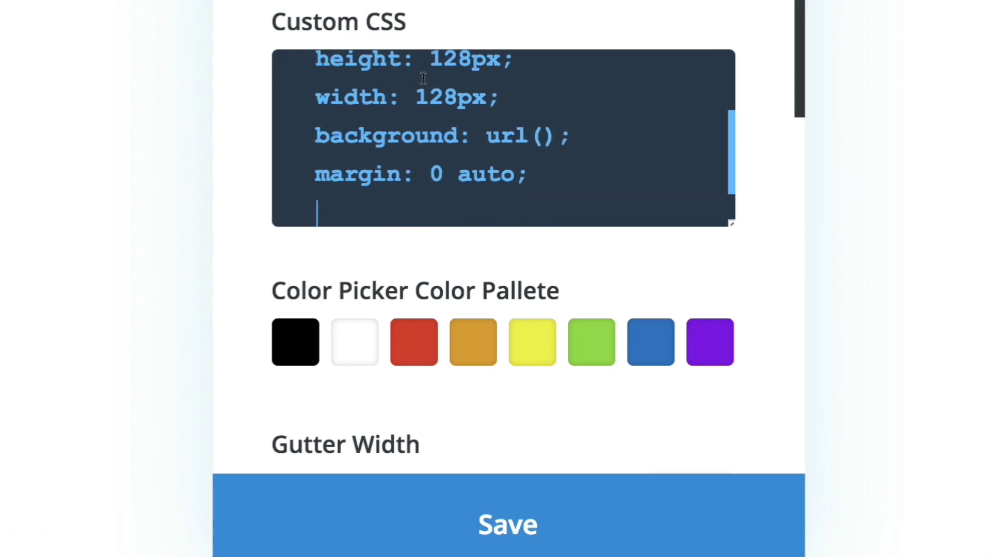
type("background-repeat")
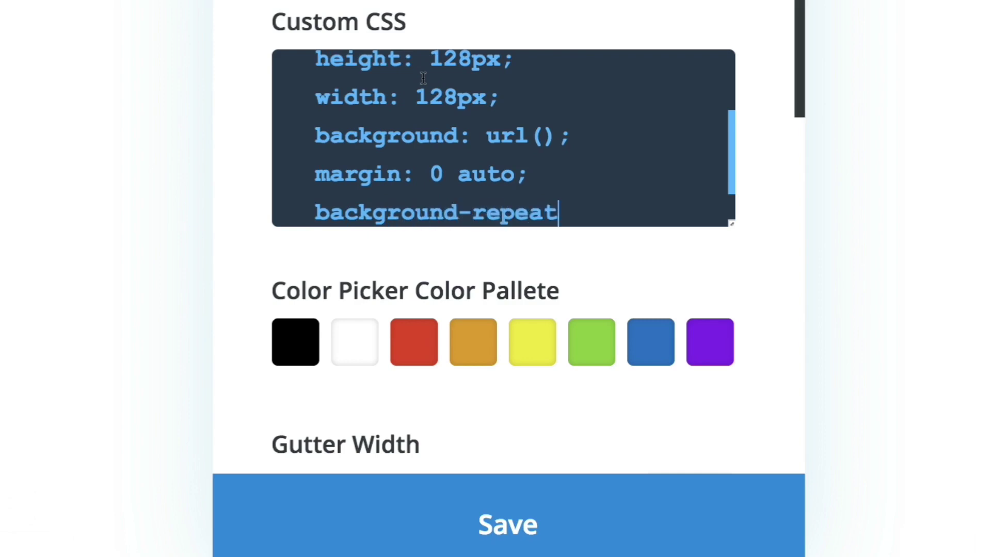
type(": no-")
type("repeat;")
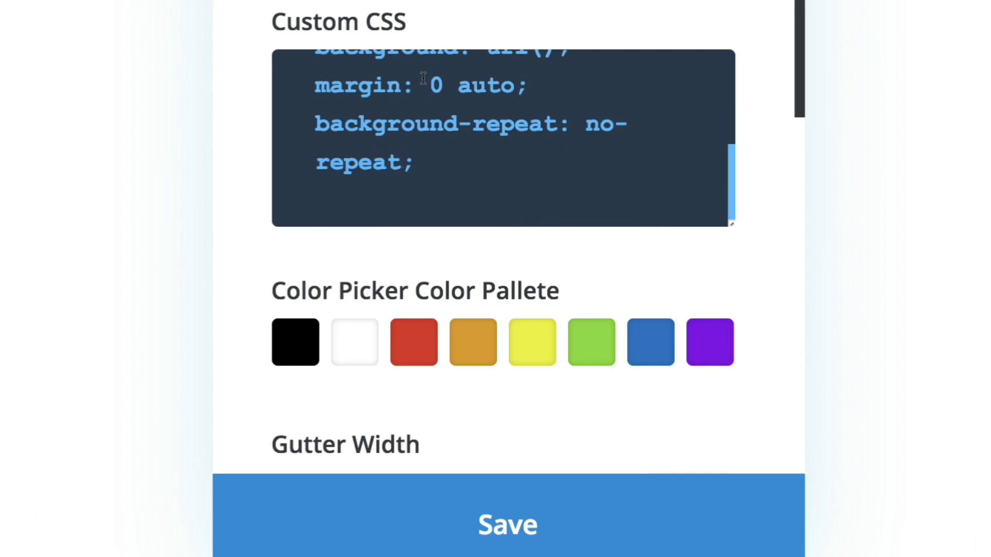
key("Return")
type("tran")
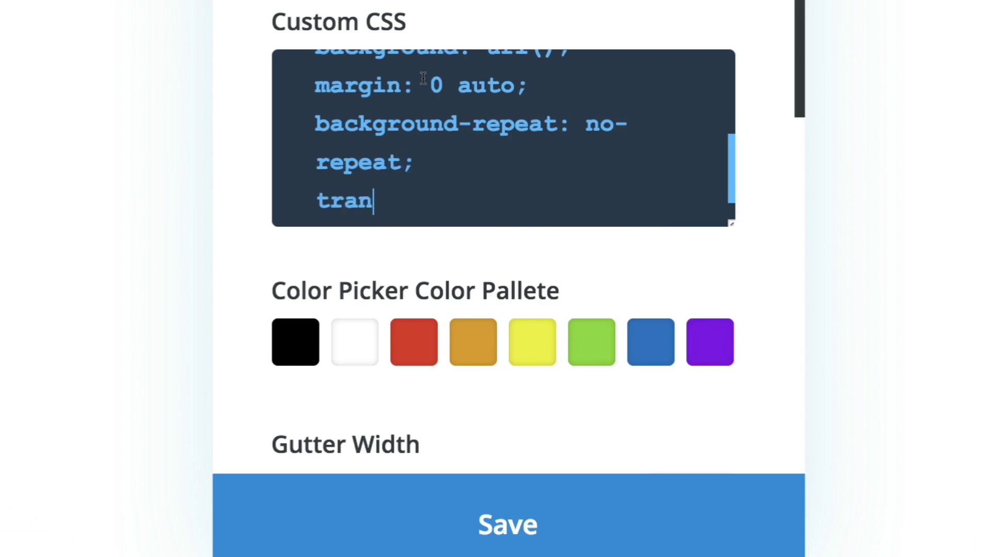
type("sition")
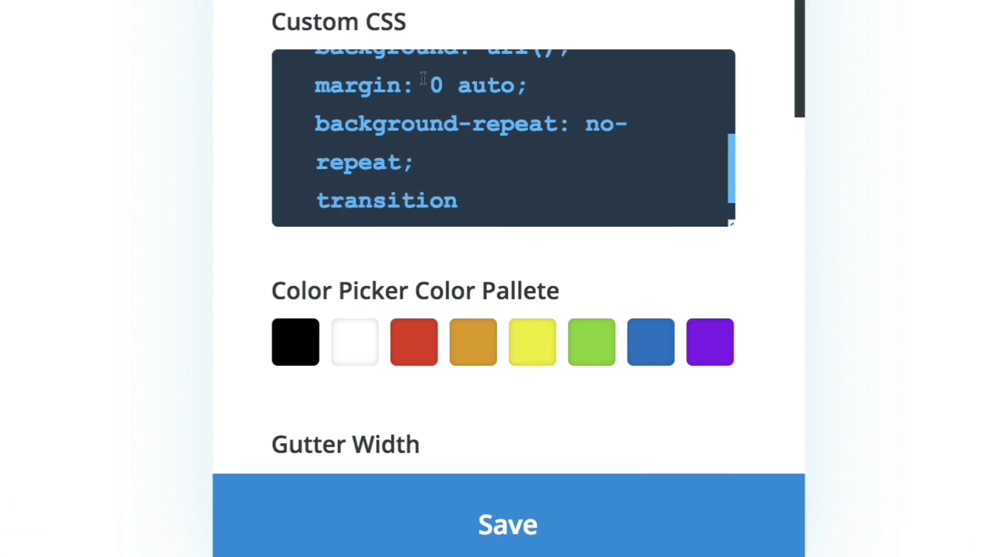
type(": .3")
type("s all;")
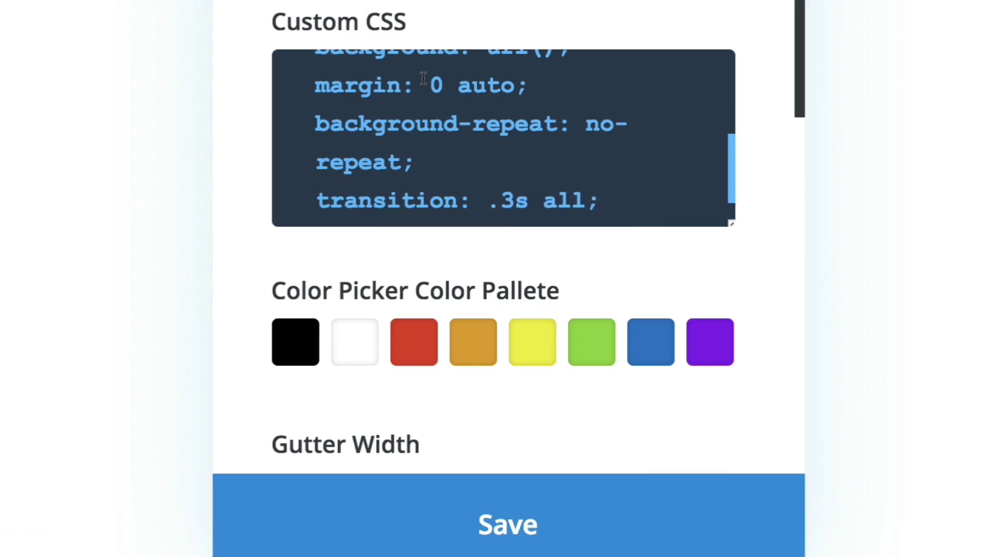
key("Return")
key("Return")
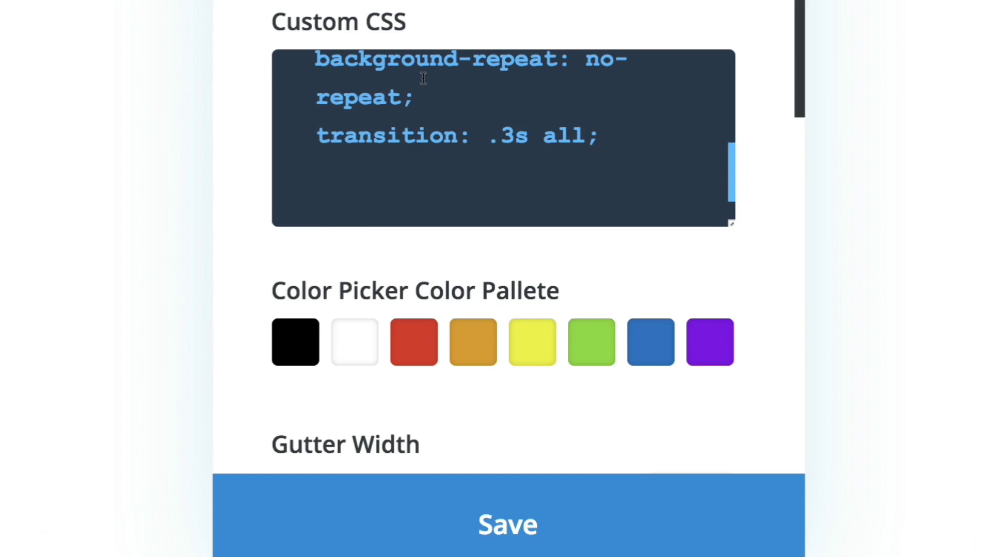
- Write an a.happy:hover rule with empty background url(), translateY(-5px) and .3s all transition, then save
type("a.ha")
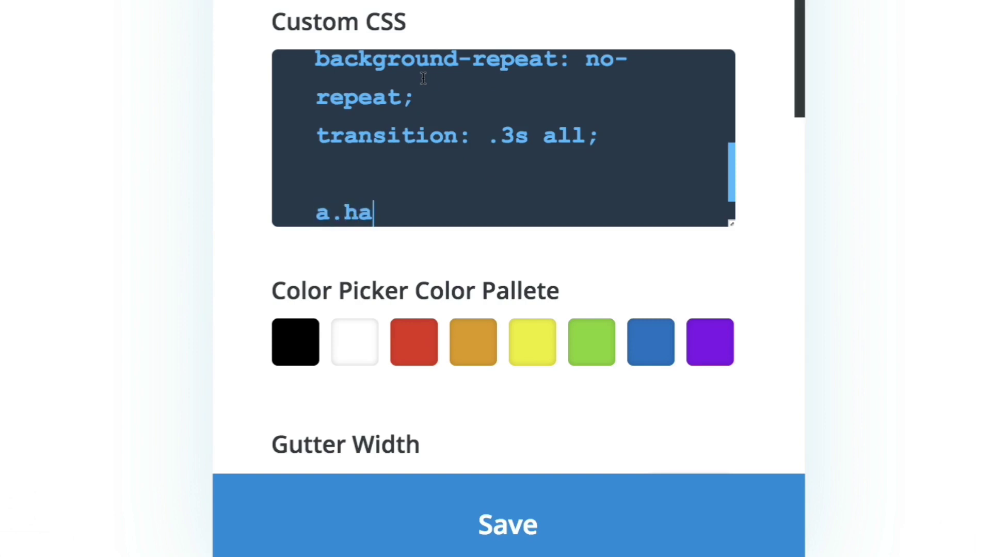
type("ppy:")
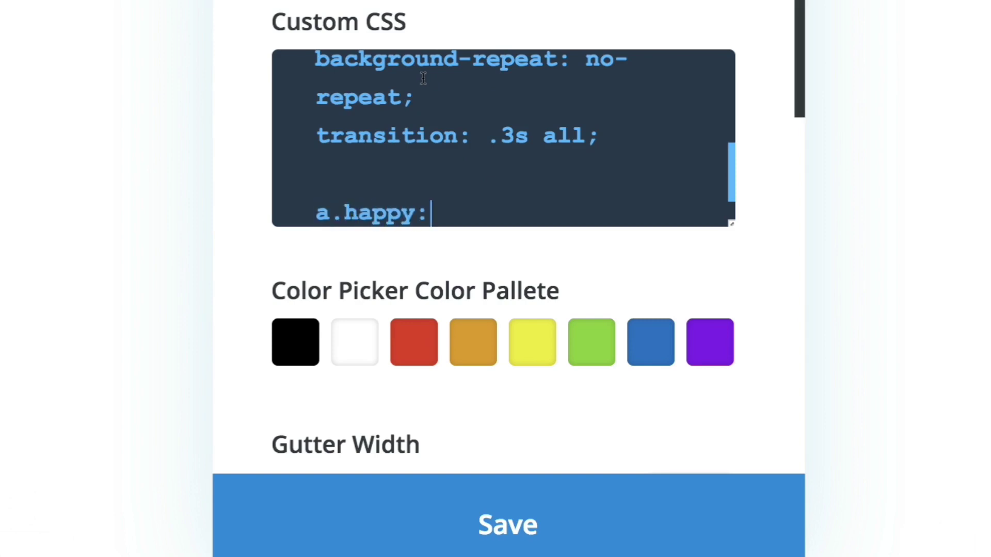
type("hover")
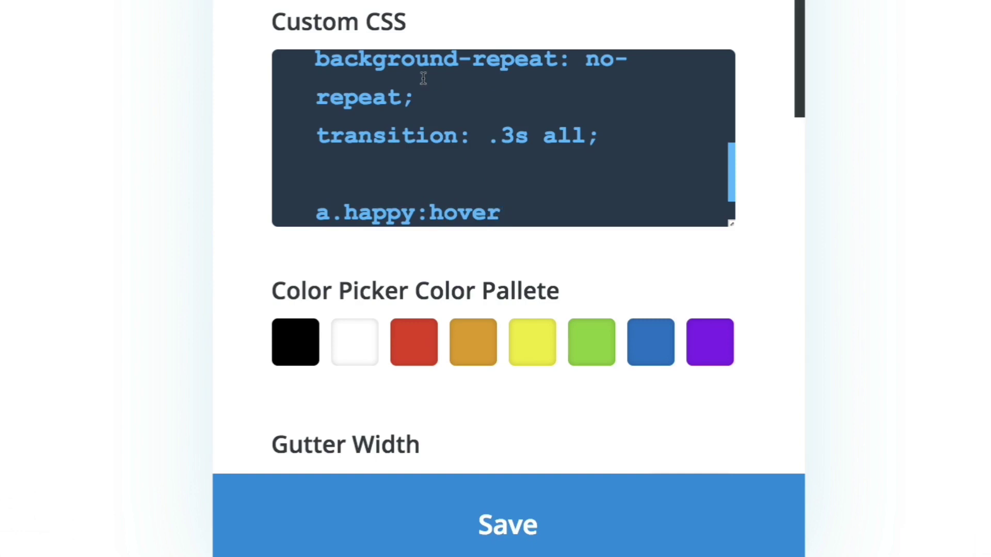
type(" {")
key("Return")
type("ba")
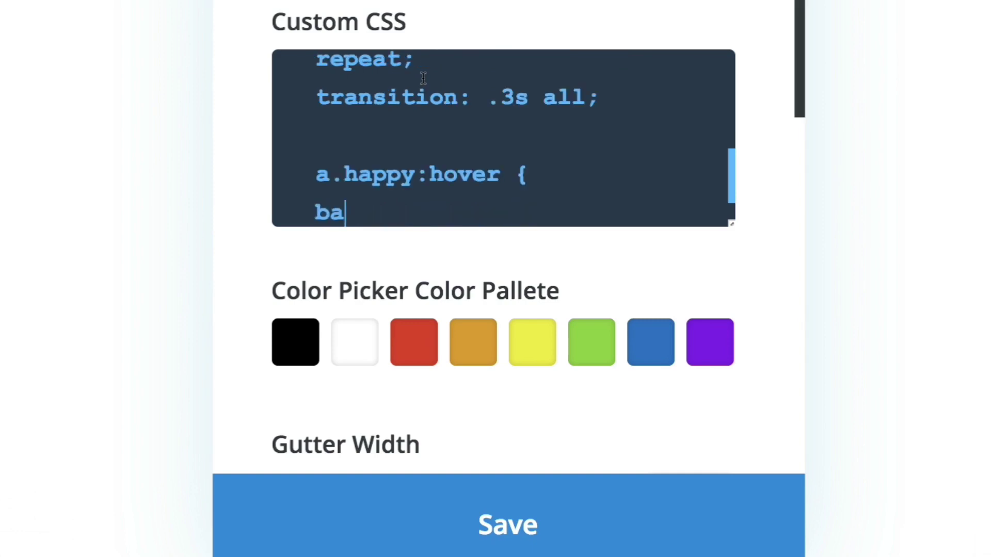
type("ckground:")
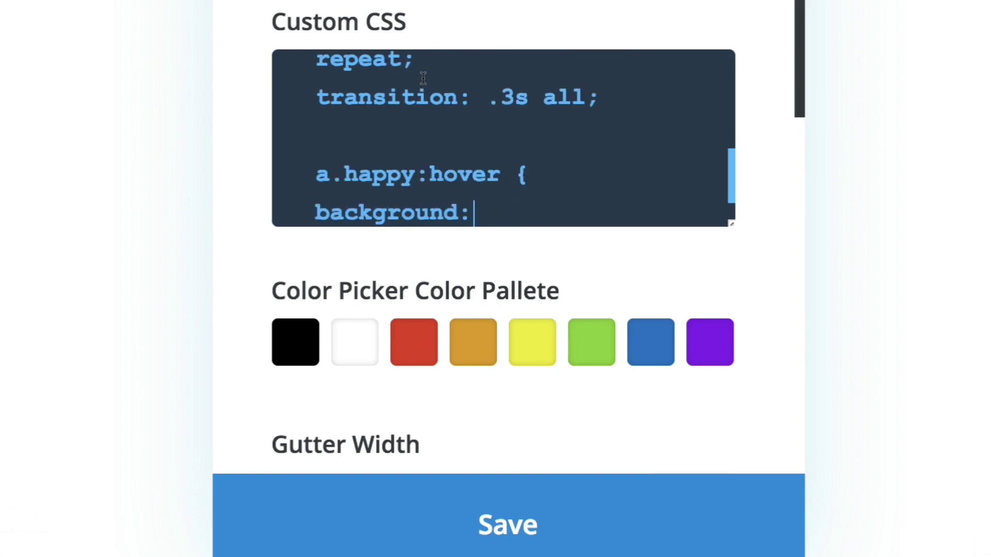
type(" url()")
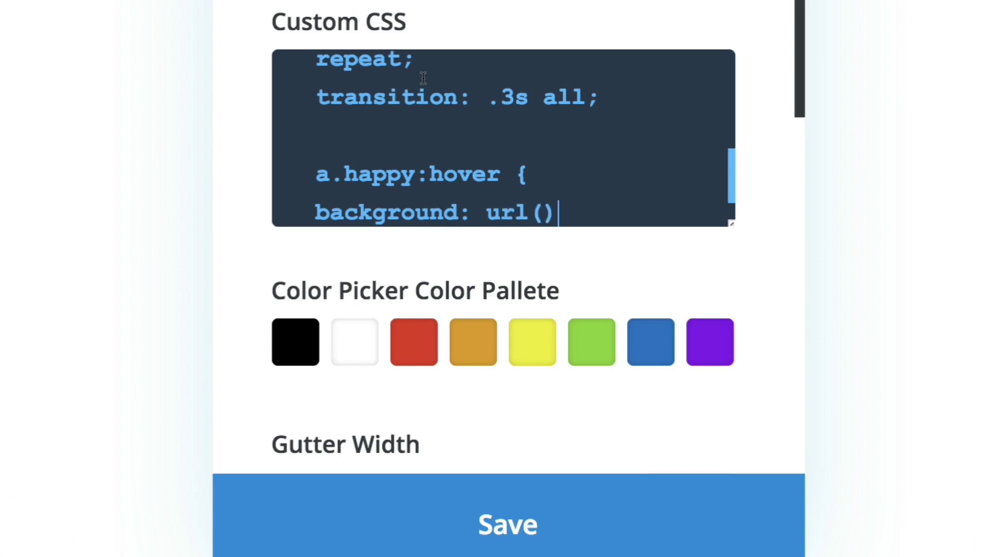
type(";")
key("Return")
type("transform: ")
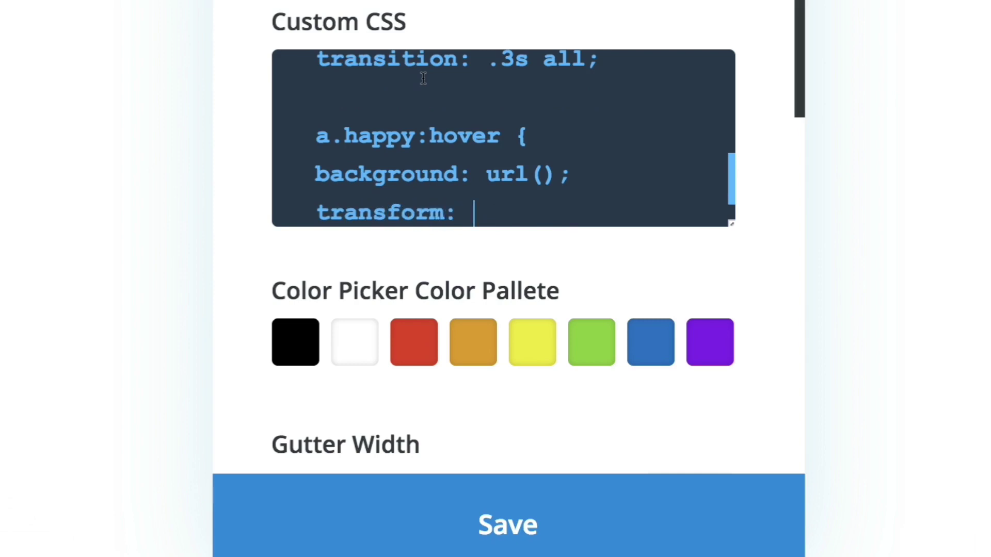
type("trans")
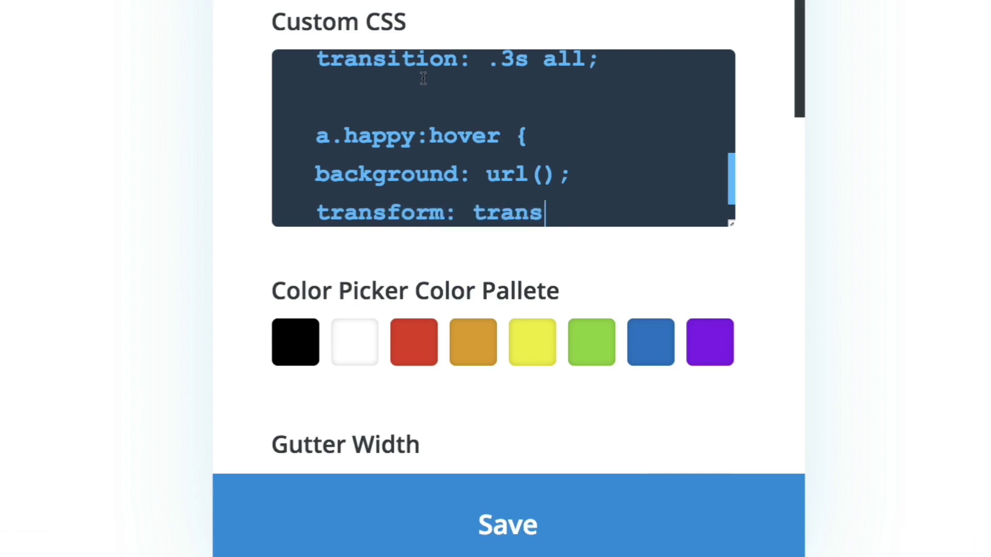
type("lateY")
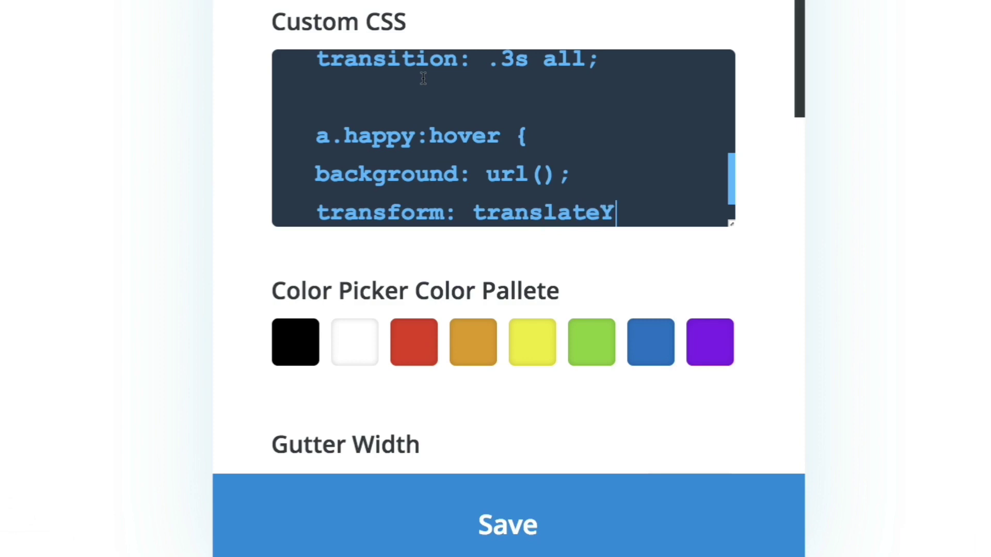
type("(-5")
type("px);")
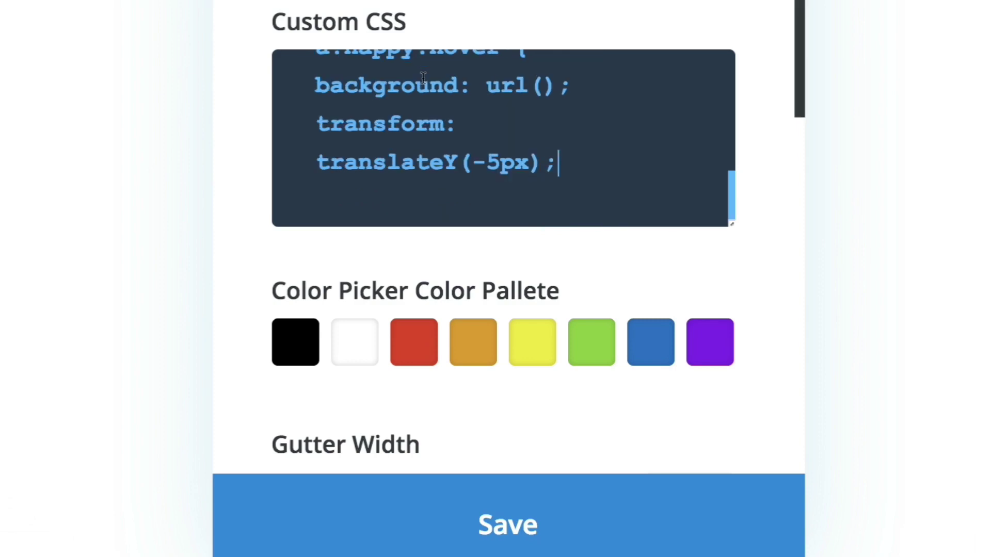
key("Return")
type("transi")
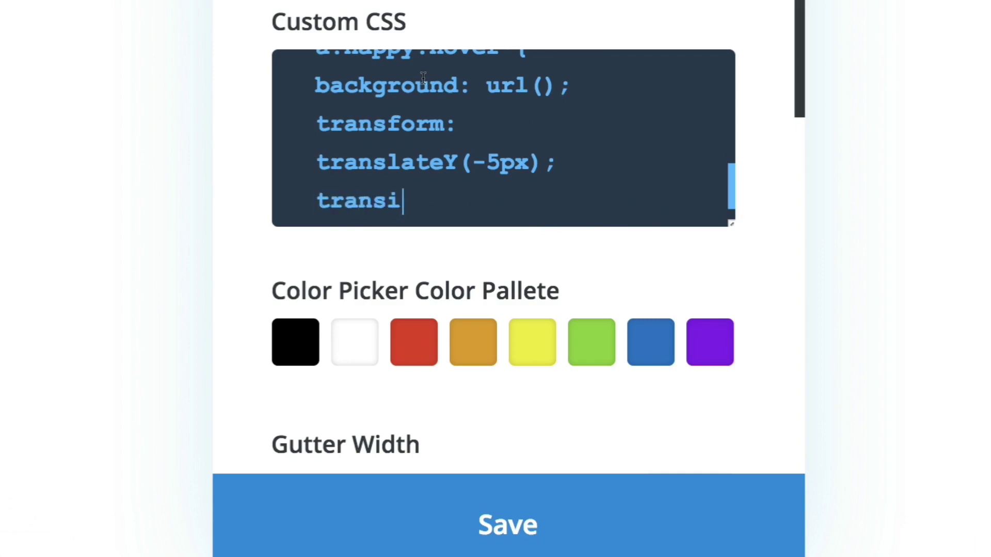
type("tion: .3")
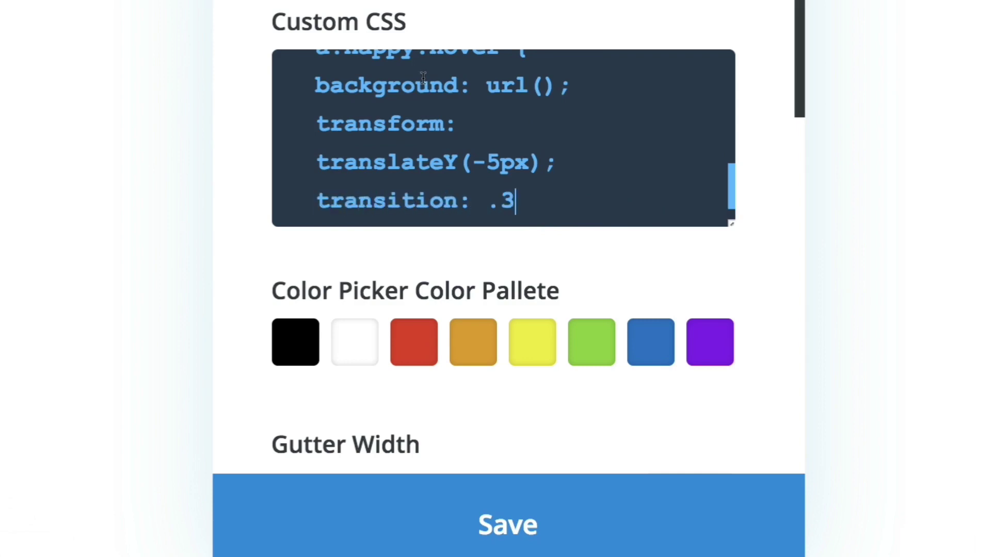
type("s all;")
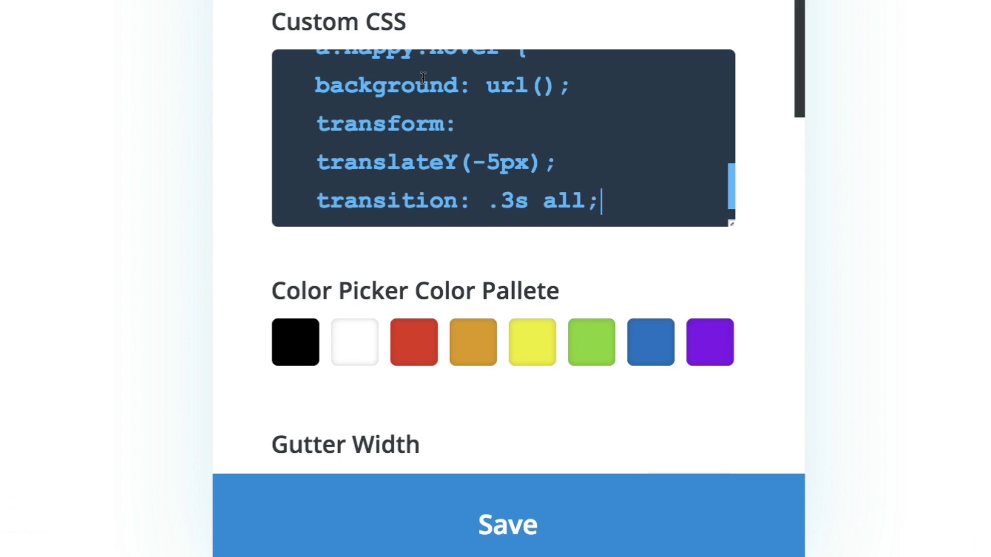
left_click(521, 497)
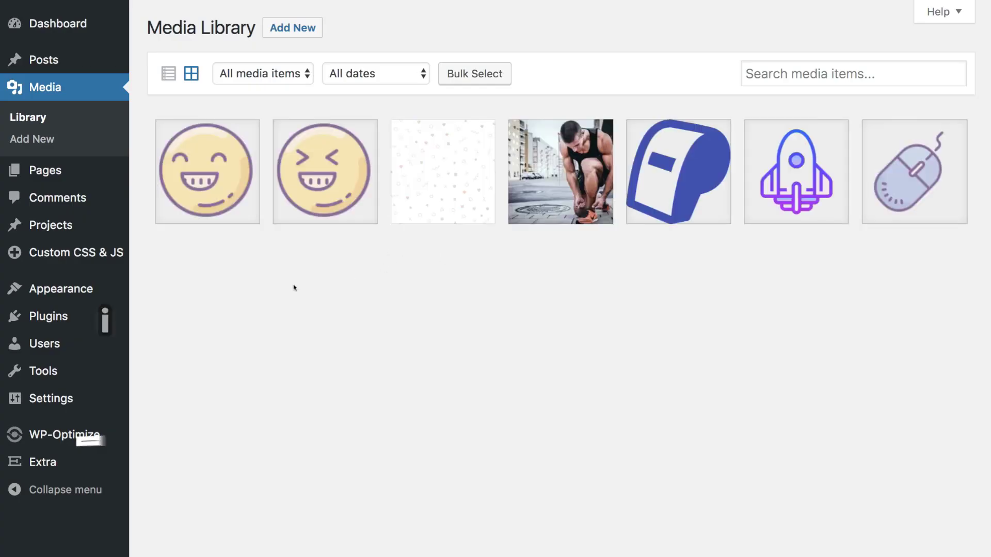
- Paste the icons8-Happy-128.png image URL into the a.happy background url() and save the settings
left_click(219, 200)
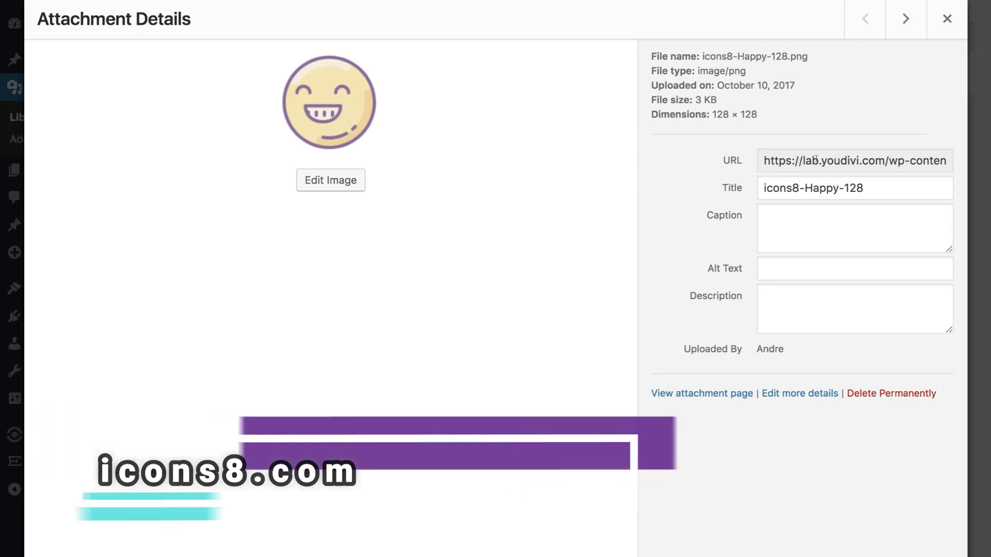
left_click(816, 161)
right_click(817, 161)
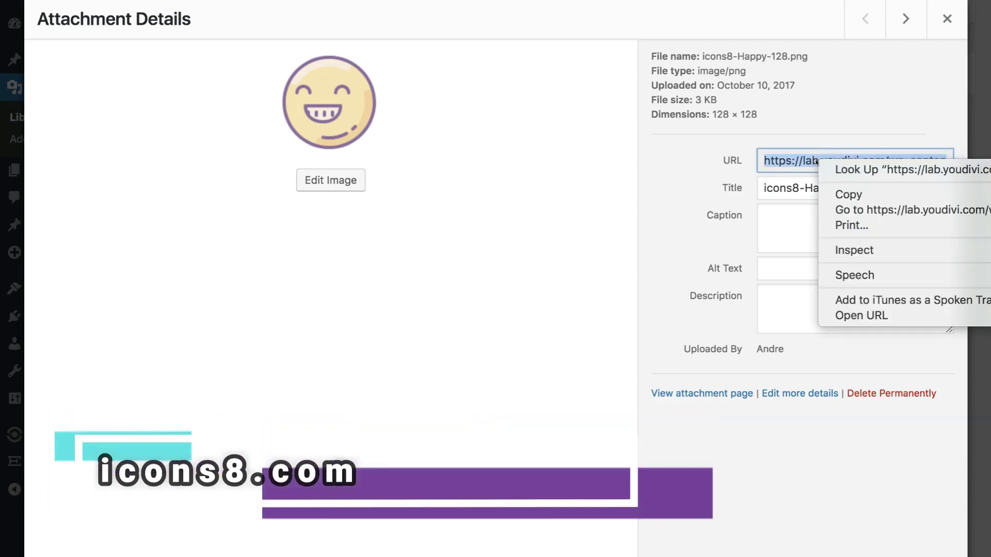
left_click(839, 193)
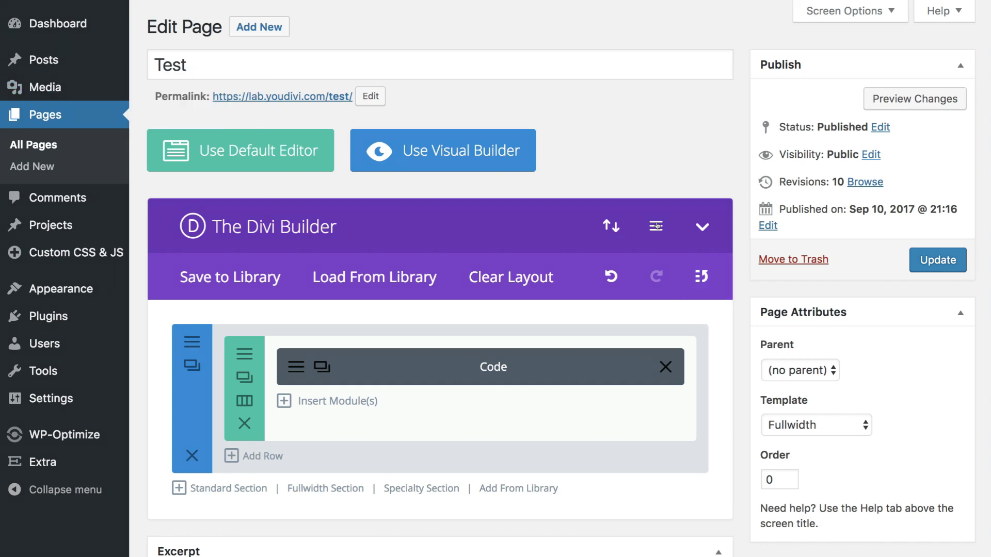
left_click(656, 225)
scroll(516, 395, "down", 2)
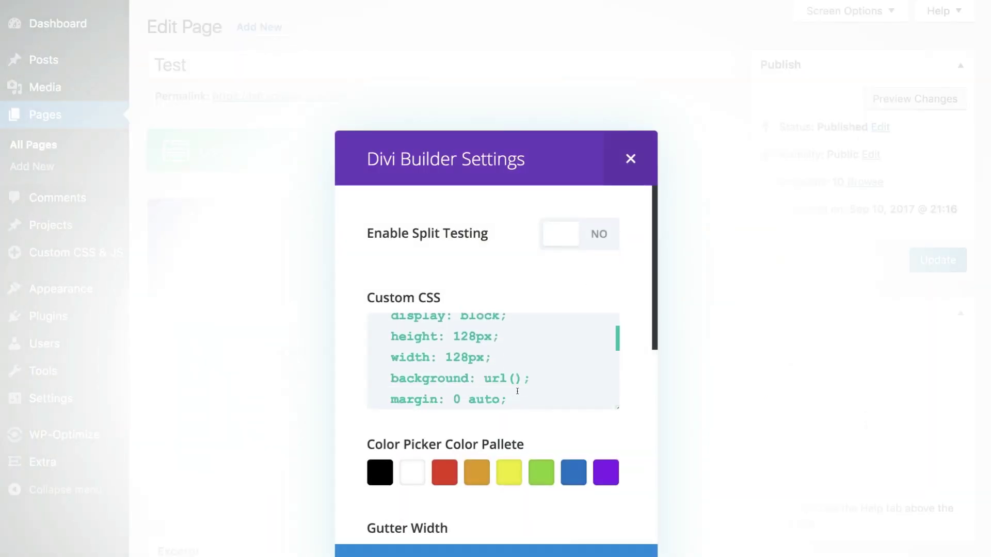
left_click(551, 370)
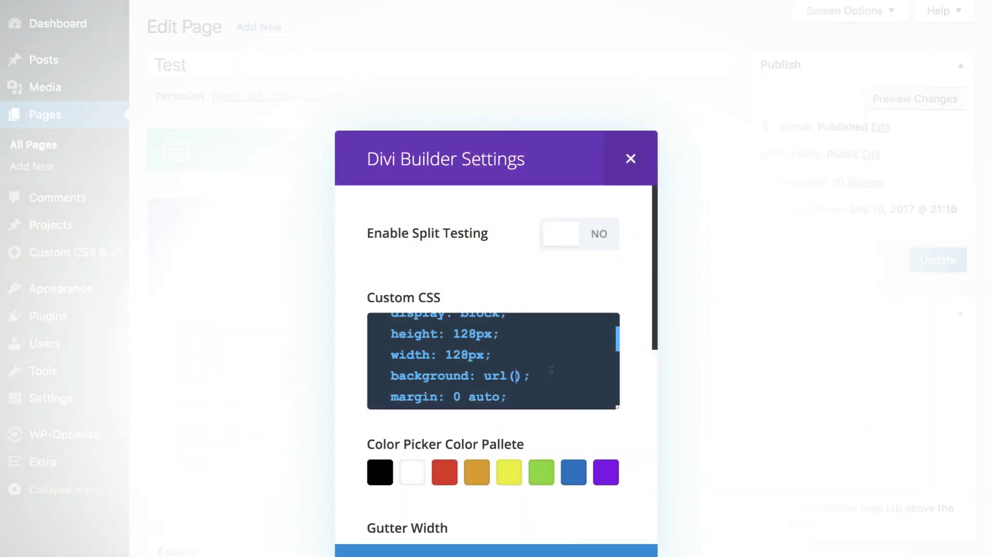
key("ctrl+v")
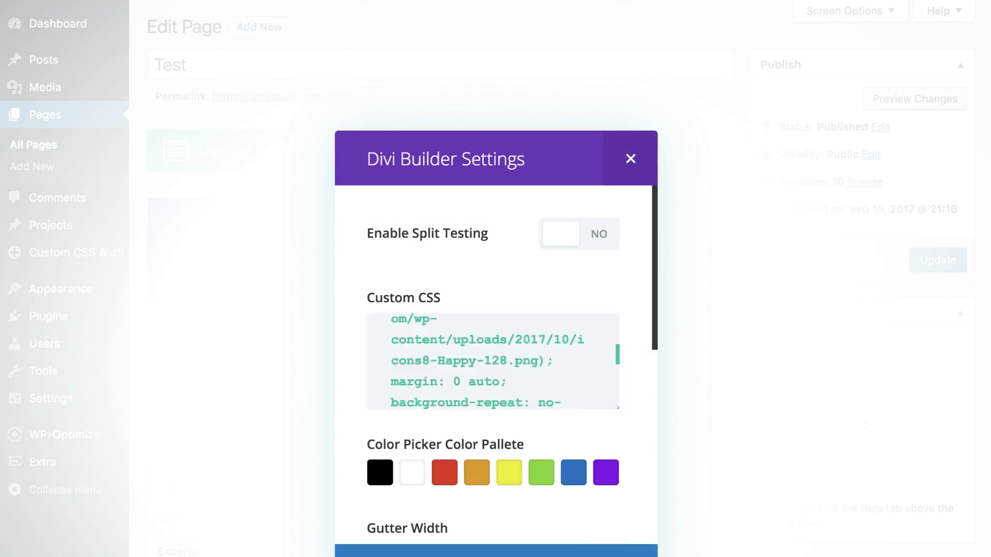
left_click(496, 551)
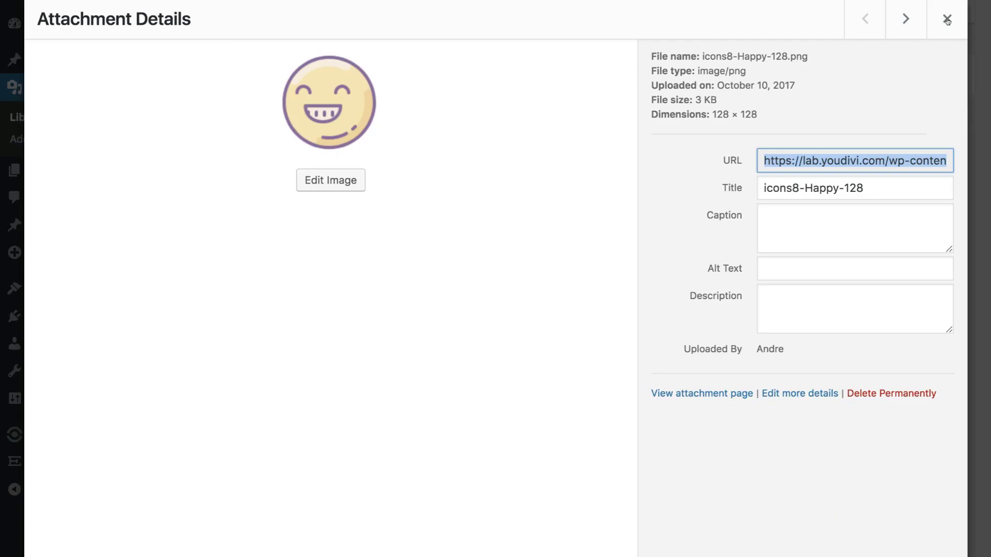
left_click(947, 20)
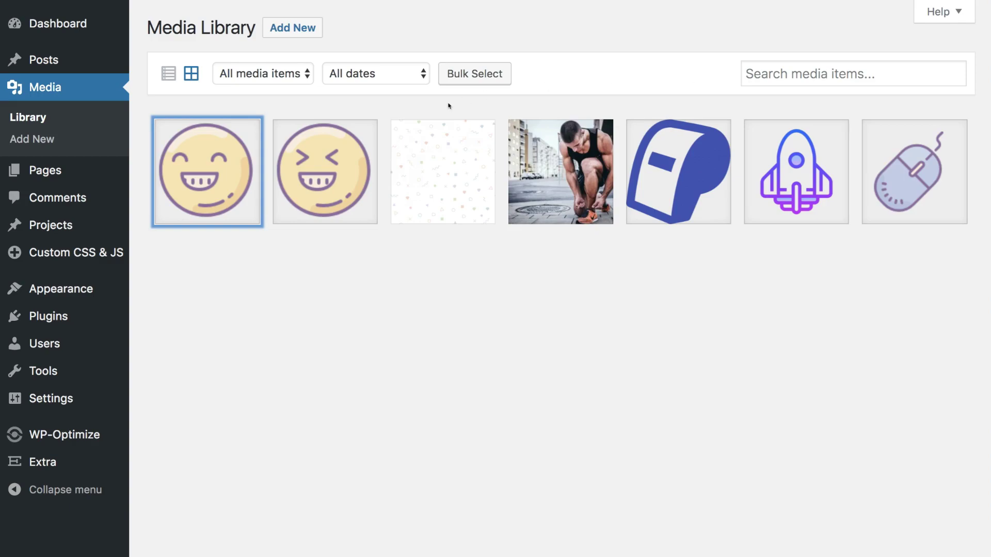
- Copy the icons8-LOL-128.png image URL from its Media Library details
left_click(324, 159)
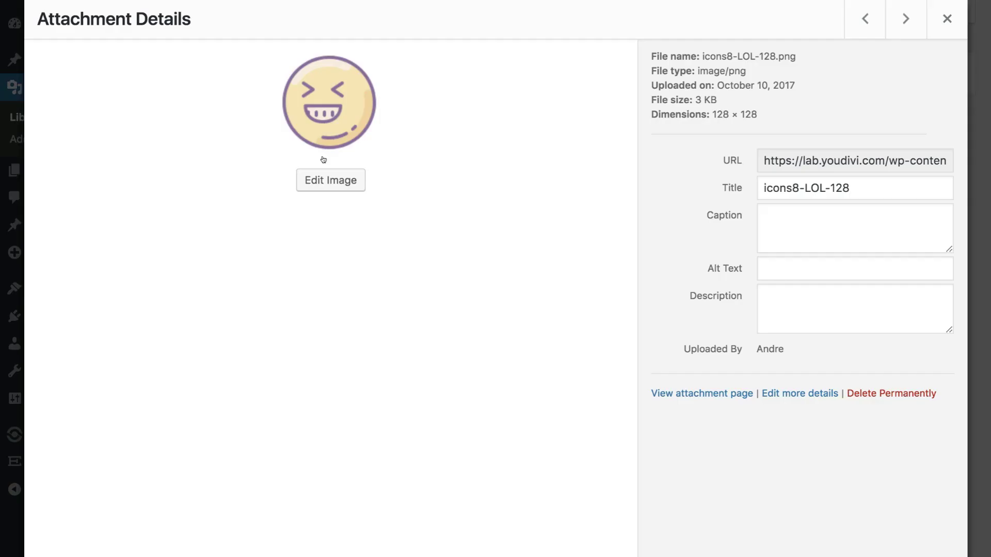
left_click(793, 161)
right_click(793, 164)
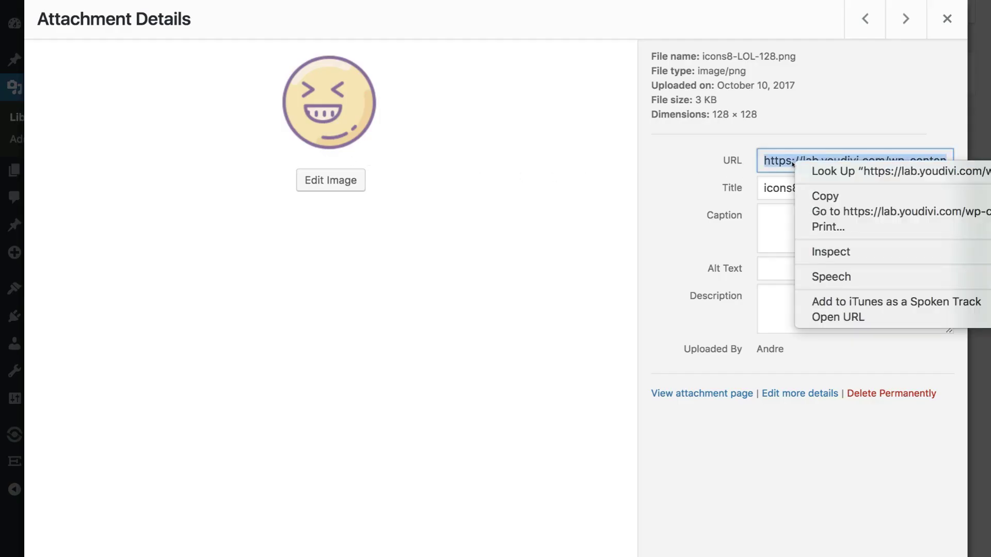
left_click(811, 195)
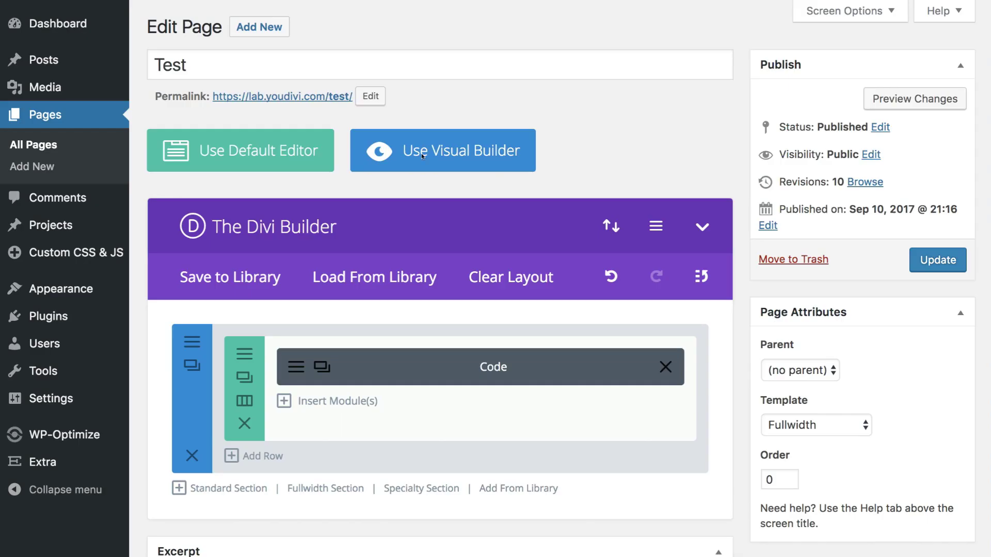
- Paste the LOL image URL into the hover rule's background url() and save the settings
left_click(655, 225)
scroll(531, 365, "down", 2)
scroll(531, 365, "down", 1)
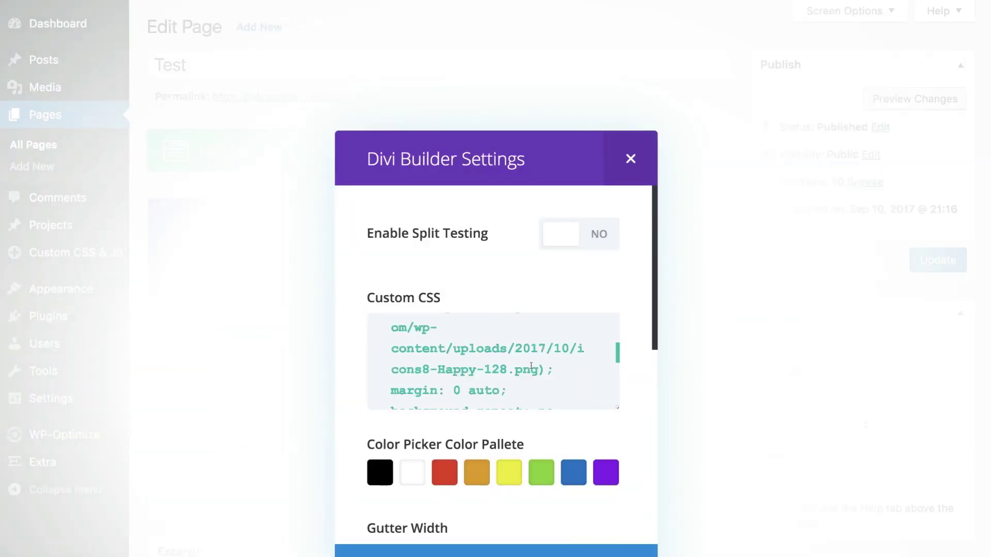
scroll(531, 366, "down", 2)
scroll(531, 365, "down", 1)
scroll(530, 365, "down", 2)
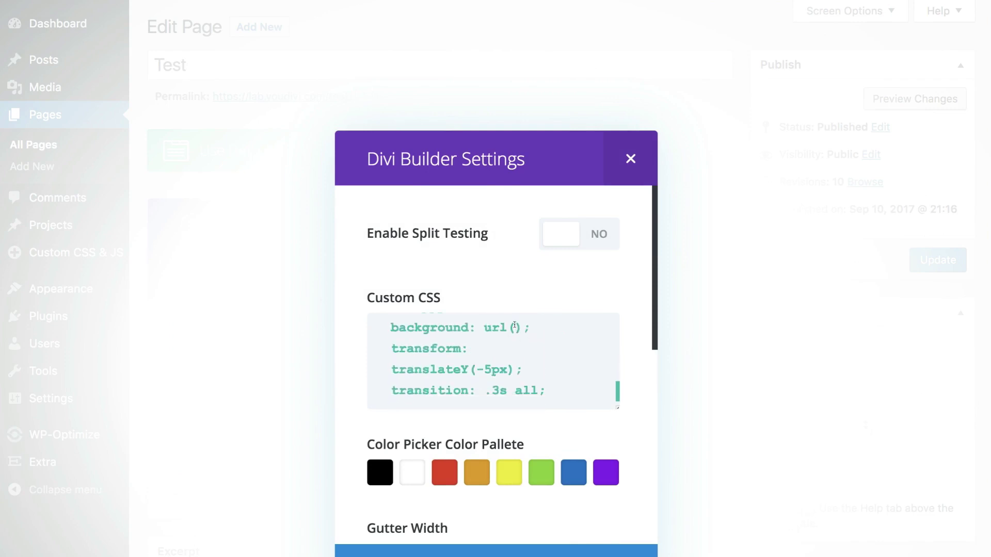
left_click(515, 328)
key("ctrl+v")
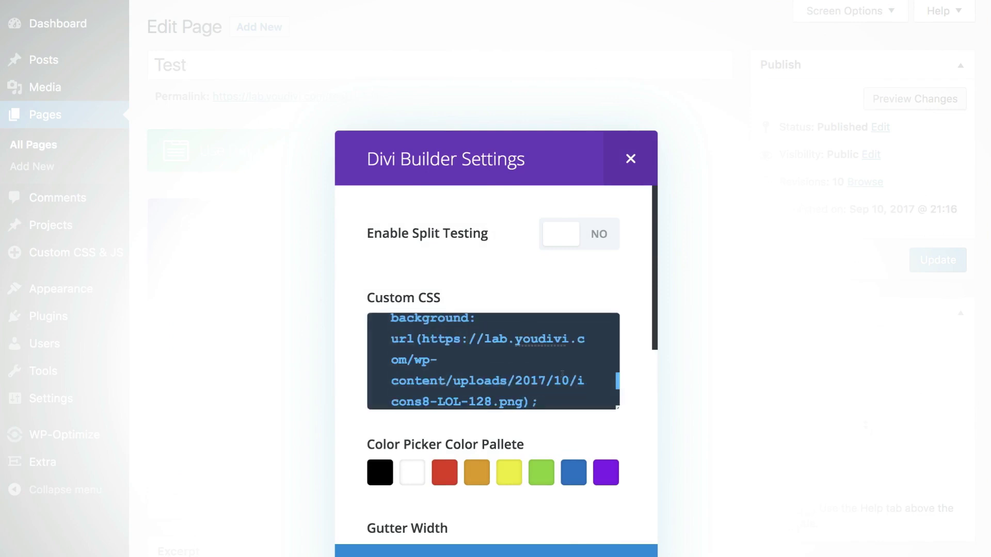
left_click(526, 550)
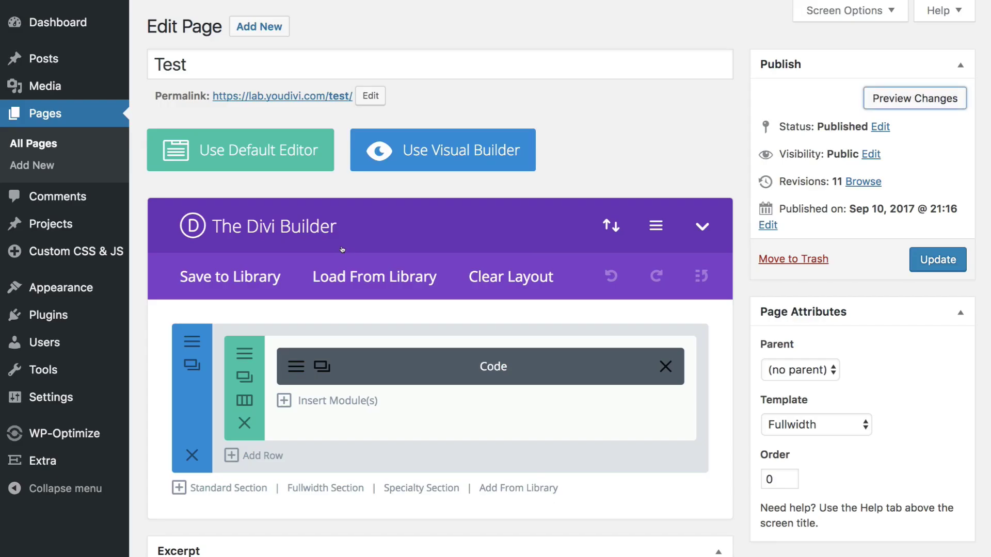
- Reopen the Divi page settings to edit the custom CSS again
left_click(655, 226)
- Add the missing closing brace after the a.happy rule's transition line
scroll(576, 351, "down", 2)
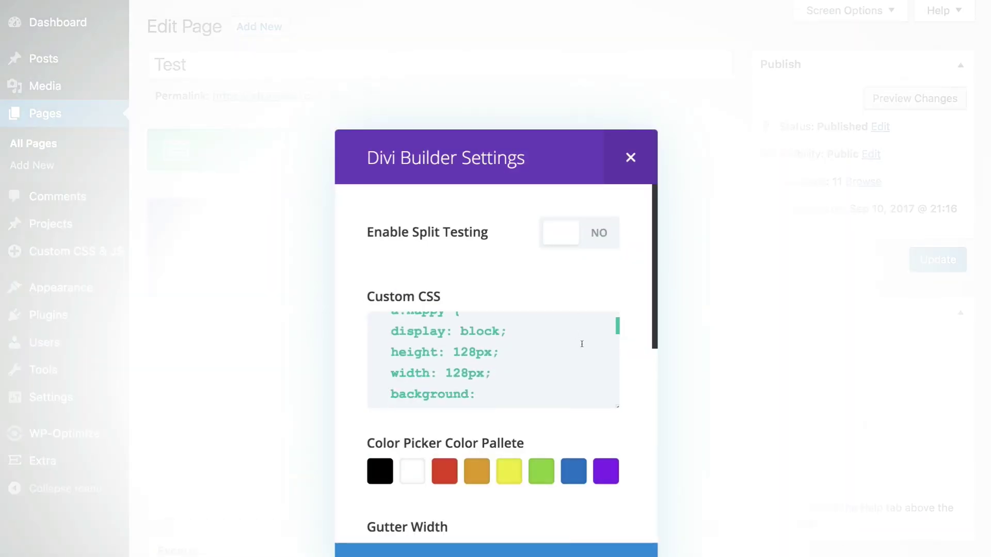
scroll(577, 349, "down", 2)
scroll(578, 347, "down", 2)
scroll(582, 344, "down", 3)
scroll(582, 343, "down", 2)
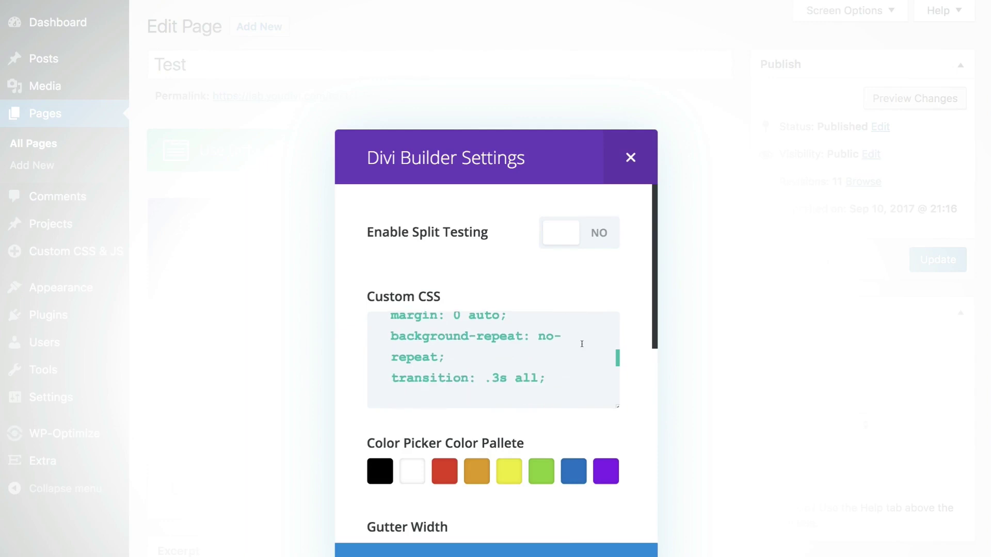
scroll(576, 344, "down", 2)
left_click(572, 343)
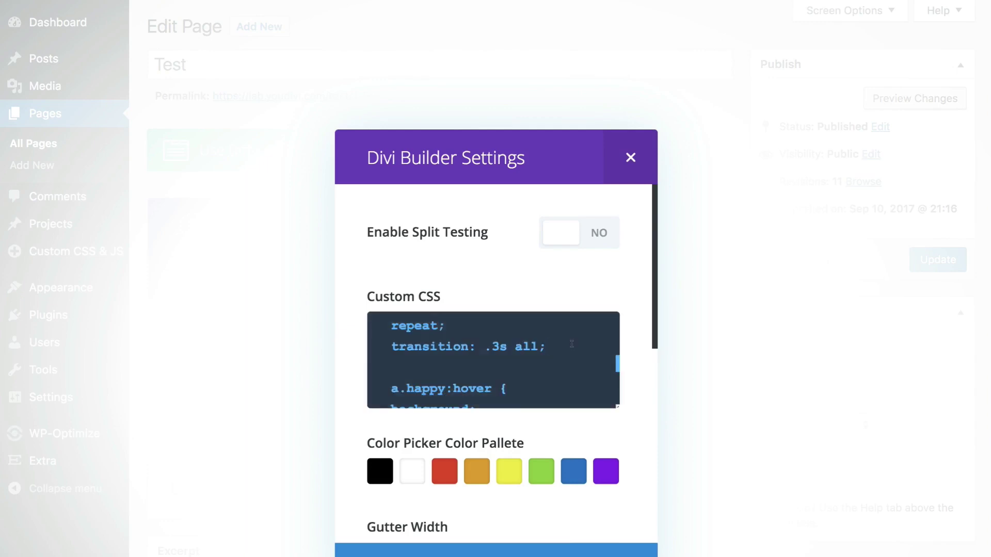
key("Return")
type("}")
- Delete the blank line before the hover rule, close it with a brace, and save
scroll(444, 360, "down", 1)
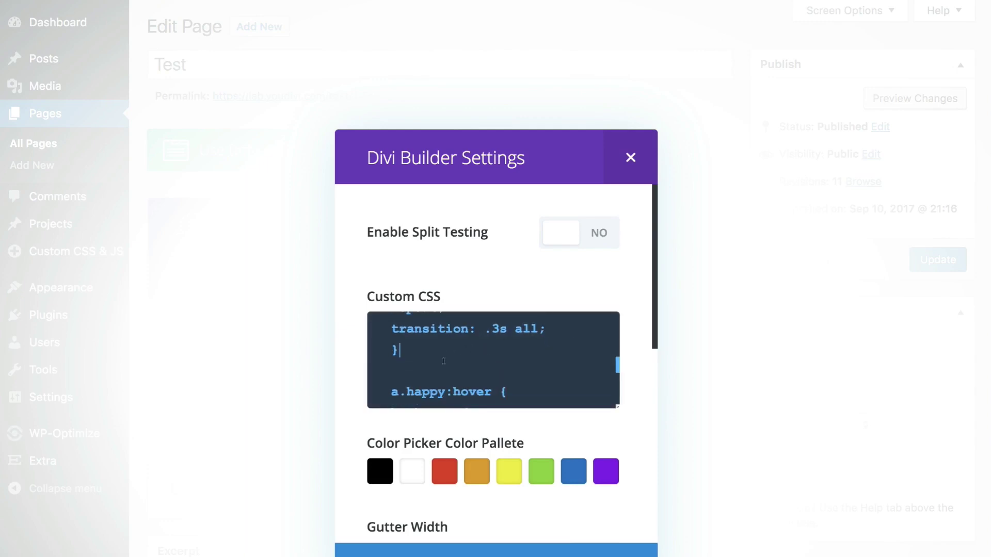
scroll(441, 356, "down", 2)
scroll(436, 345, "down", 1)
scroll(432, 334, "up", 1)
left_click(433, 334)
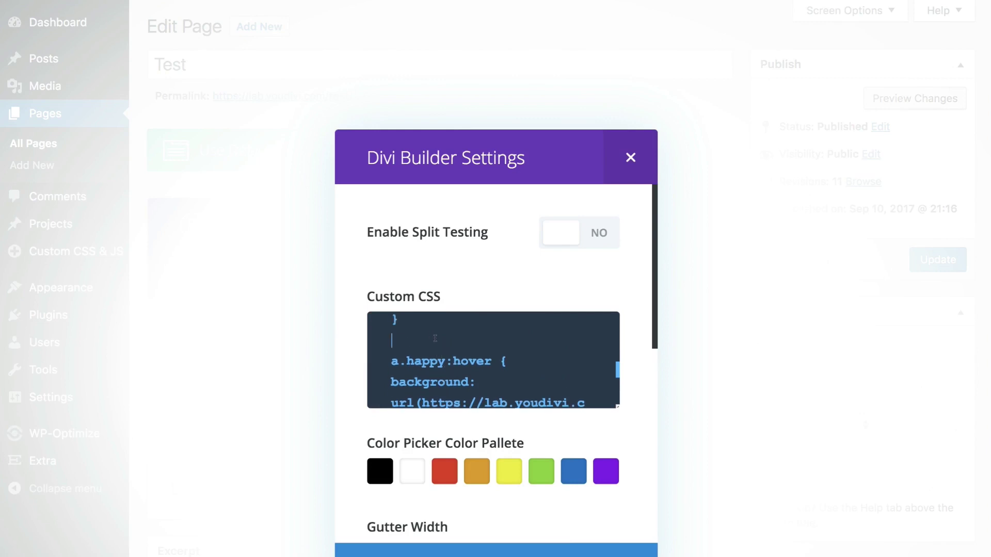
key("BackSpace")
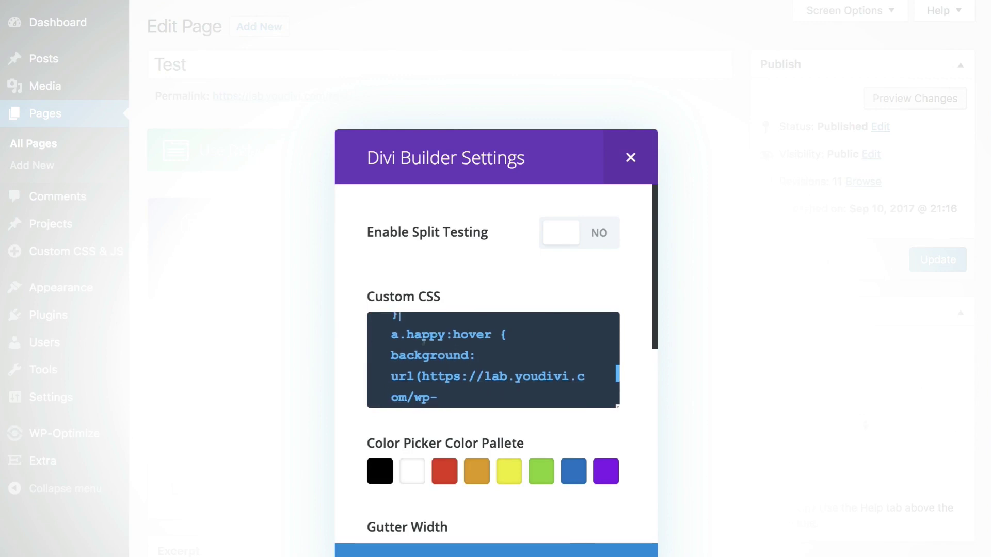
scroll(423, 340, "down", 1)
scroll(422, 341, "down", 2)
scroll(422, 341, "down", 1)
scroll(424, 341, "down", 3)
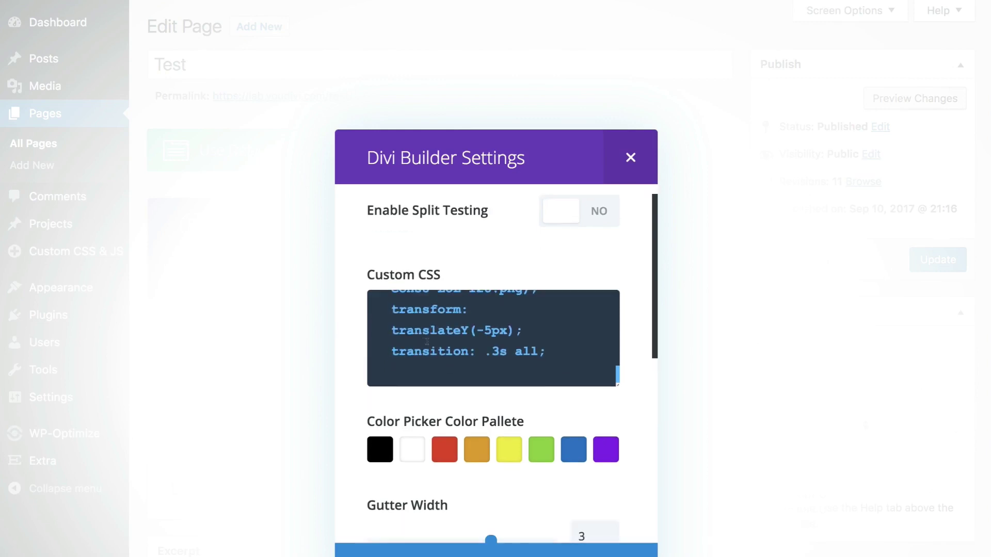
key("Return")
type("}")
left_click(500, 554)
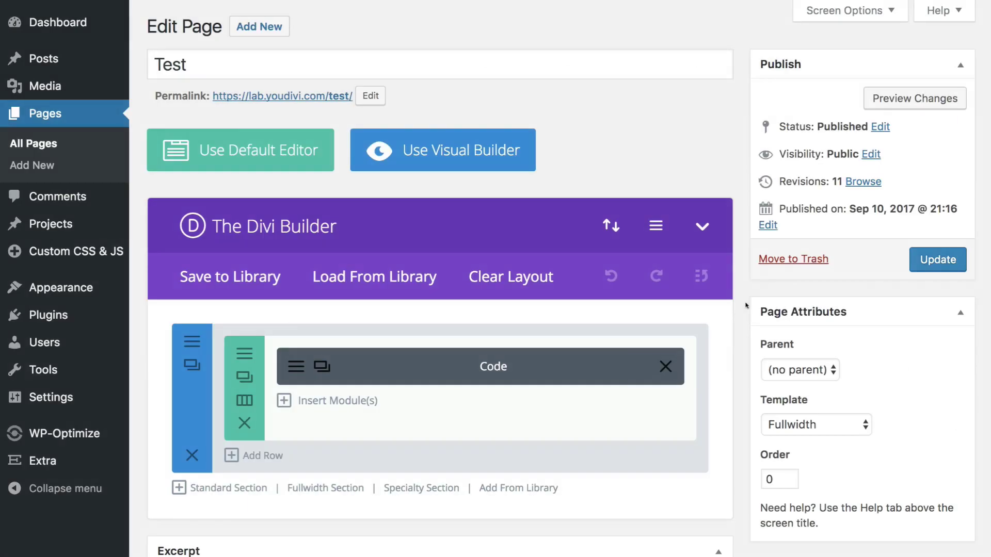
- Preview the Test page on the front end to check the centred emoji link
left_click(903, 102)
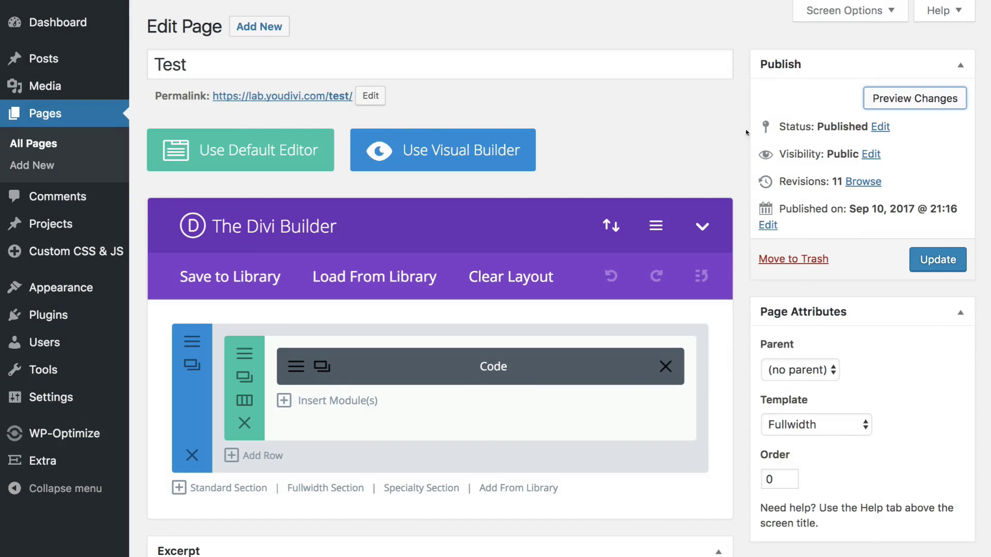